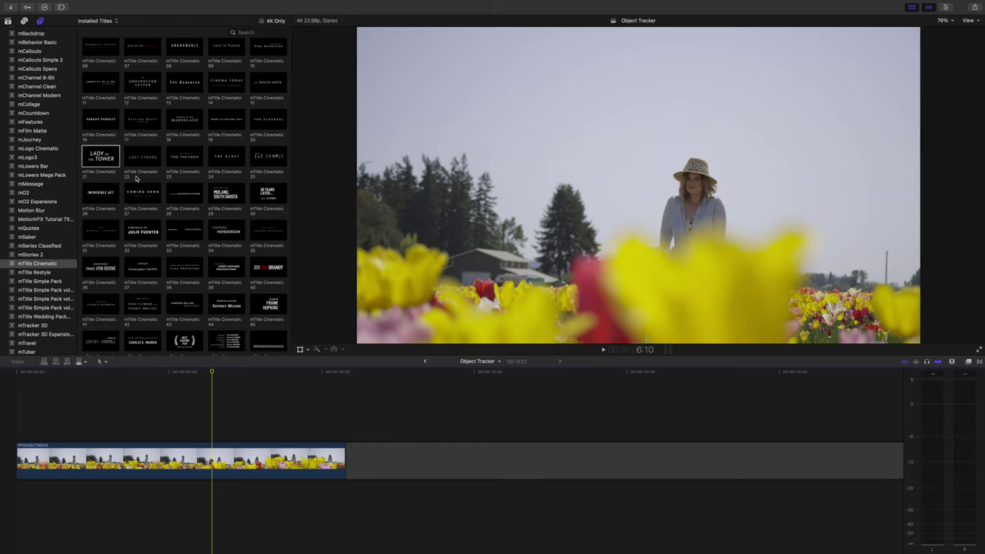
Attach the mTitle Cinematic 21 title to the woman's detected face in the viewer and analyze the tracking in both directions
drag(100, 160, 698, 191)
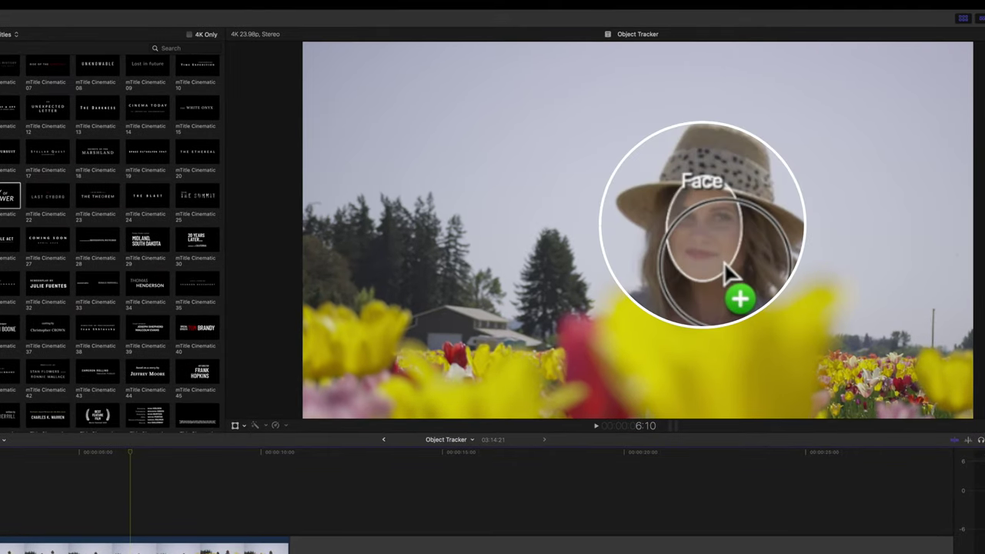
drag(725, 263, 700, 204)
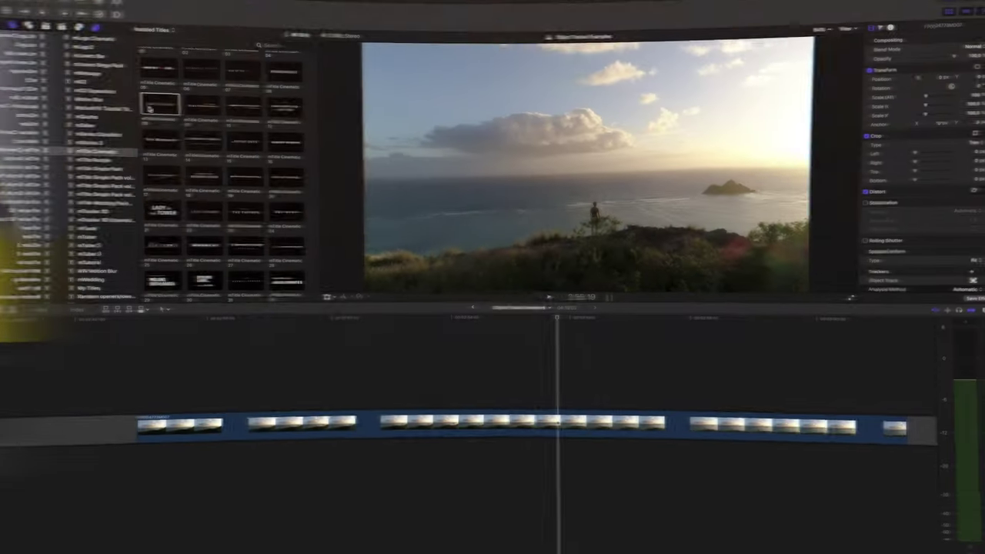
drag(149, 109, 537, 258)
drag(571, 224, 579, 232)
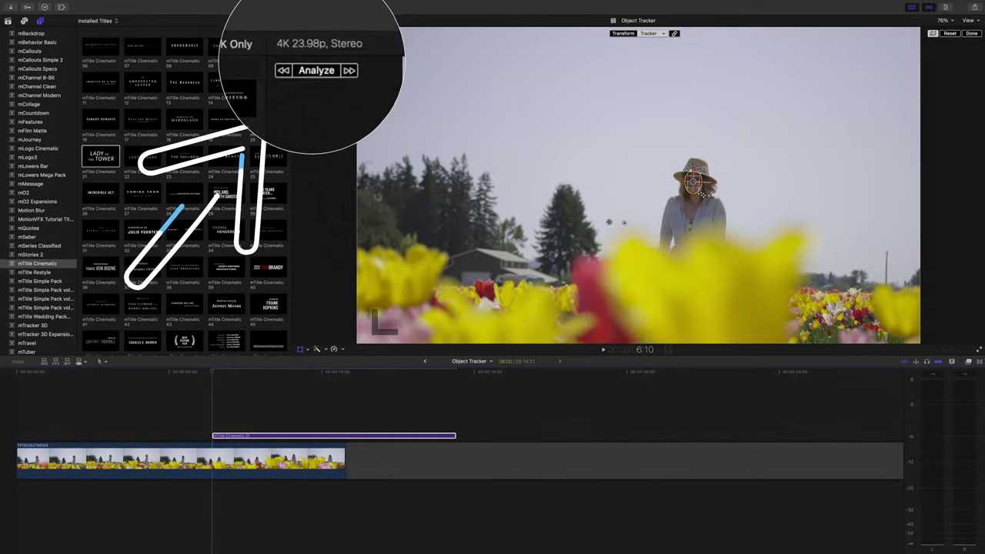
click(315, 33)
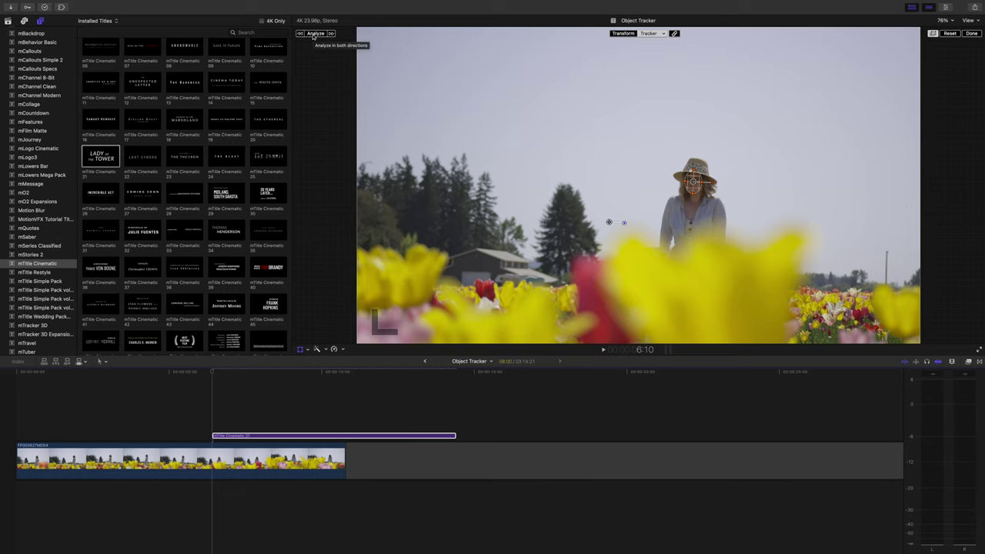
Stretch the tracked title across the whole tulip clip for a preview and delete the title
drag(257, 438, 63, 435)
drag(258, 434, 345, 436)
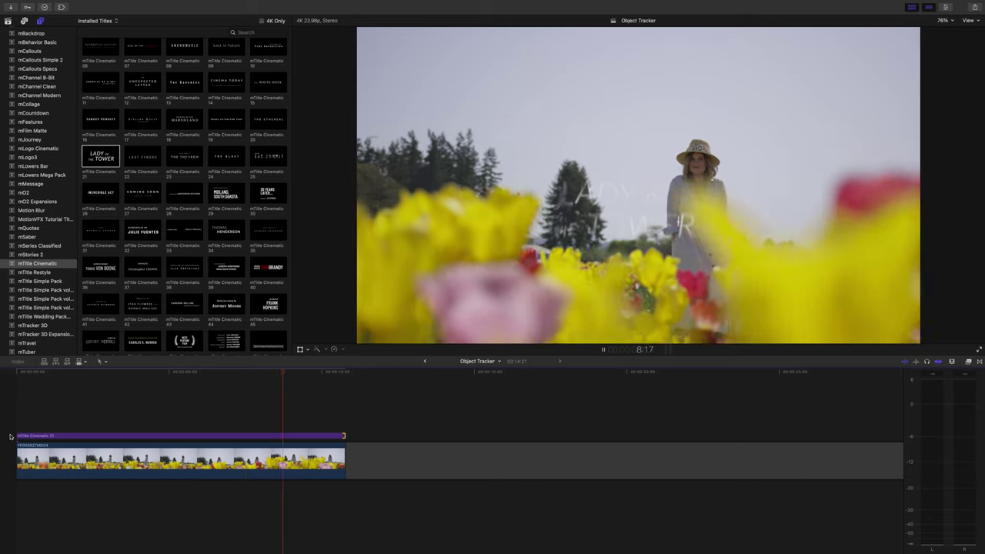
key(space)
key(Delete)
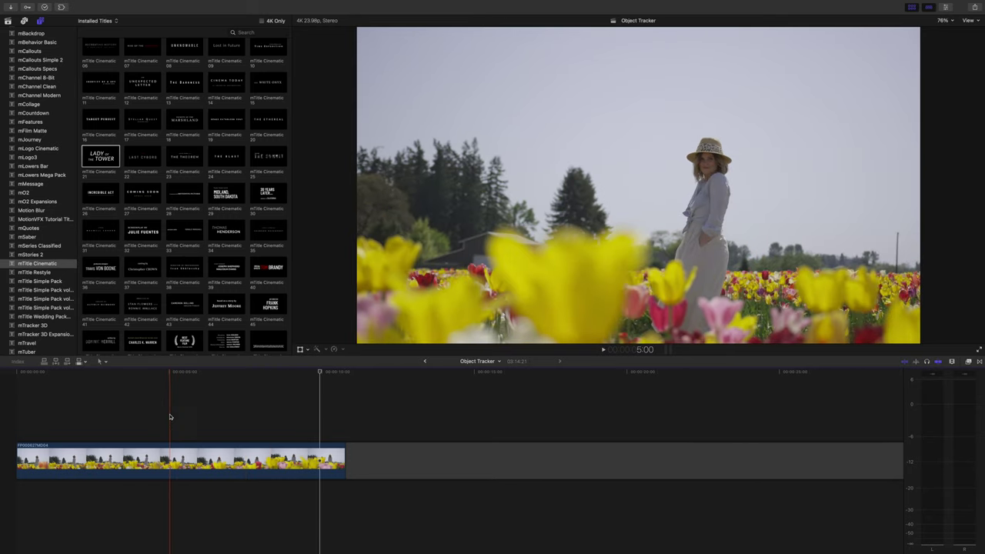
Place the mTitle Cinematic 21 title above the start of the tulip clip and extend it to the clip's end
drag(98, 164, 15, 423)
drag(257, 436, 345, 435)
click(86, 437)
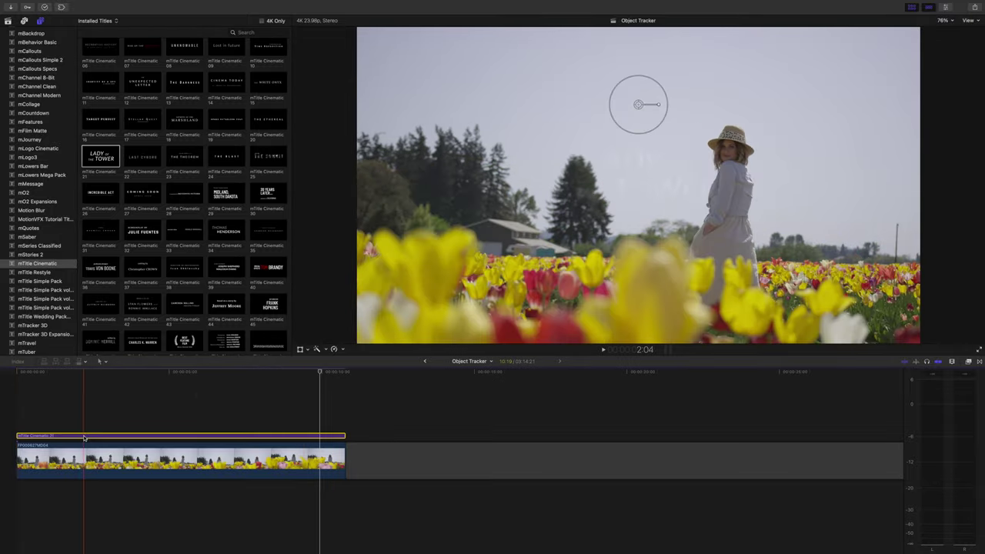
Add a tracker to the title in Transform, place it over the woman's head and hat, and analyze in both directions
click(54, 373)
click(299, 350)
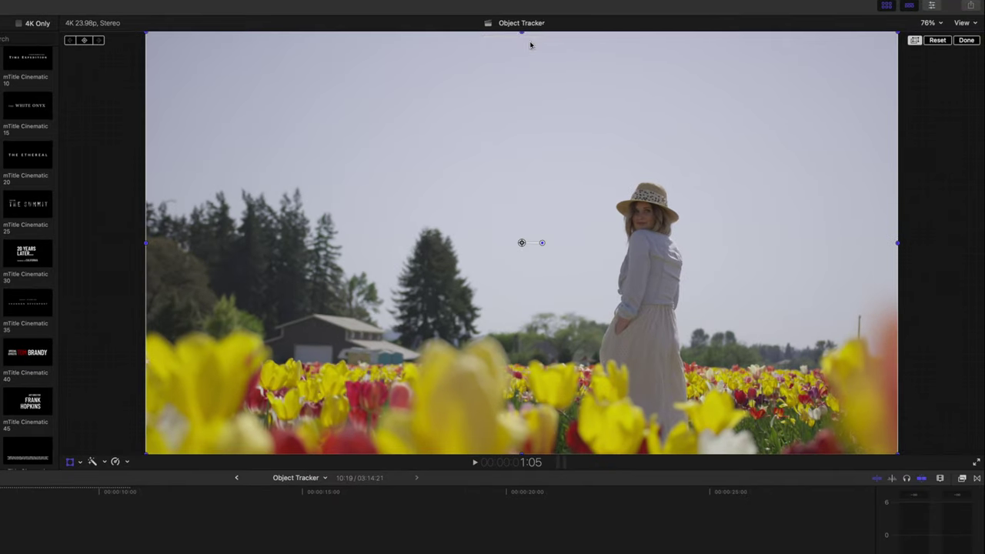
click(530, 44)
drag(450, 177, 529, 138)
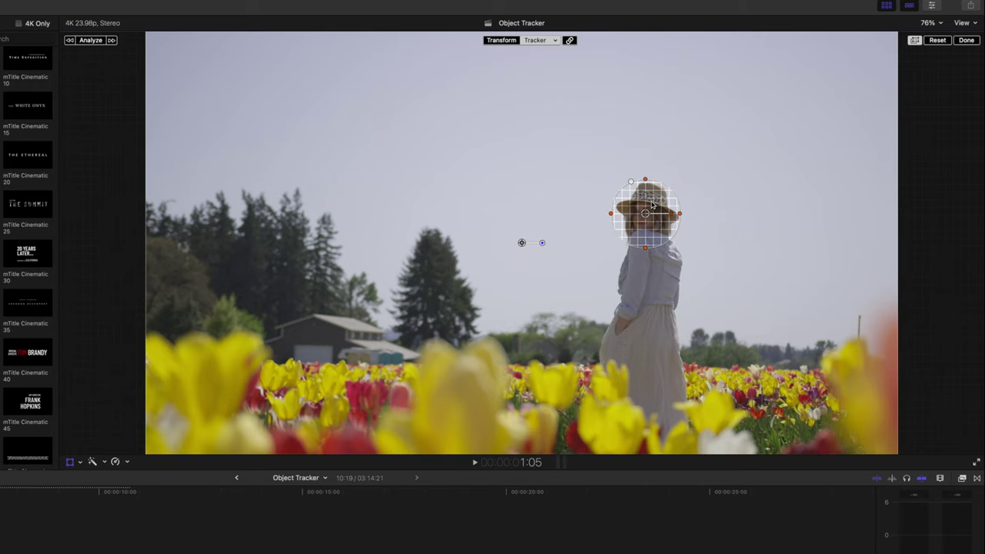
click(90, 40)
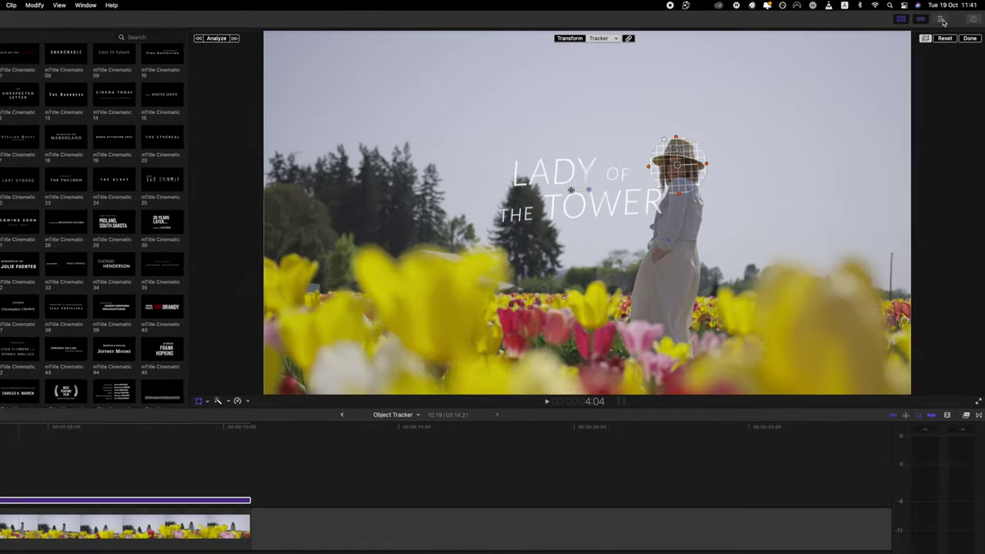
Turn off Rotation tracking for the title's Transform parameters
click(947, 17)
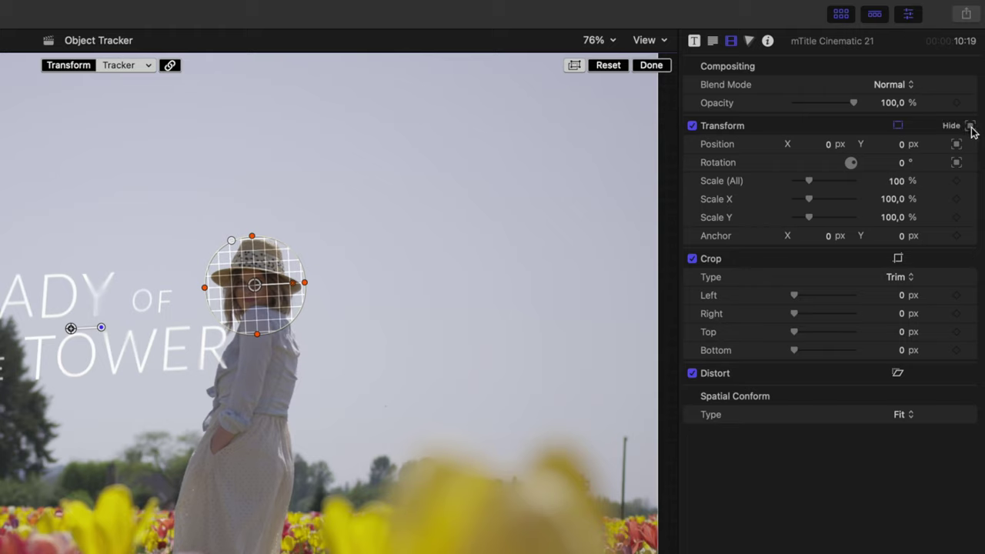
click(971, 126)
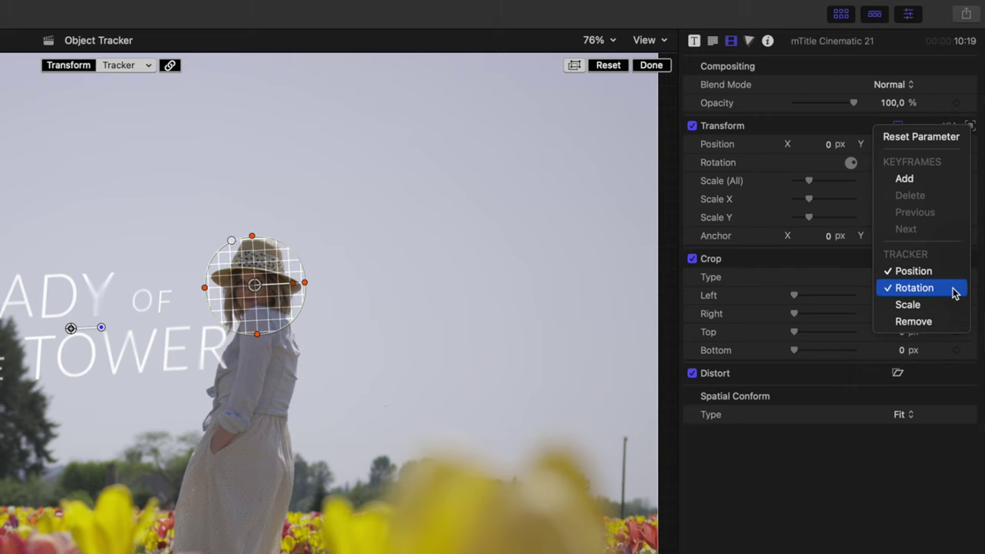
click(914, 288)
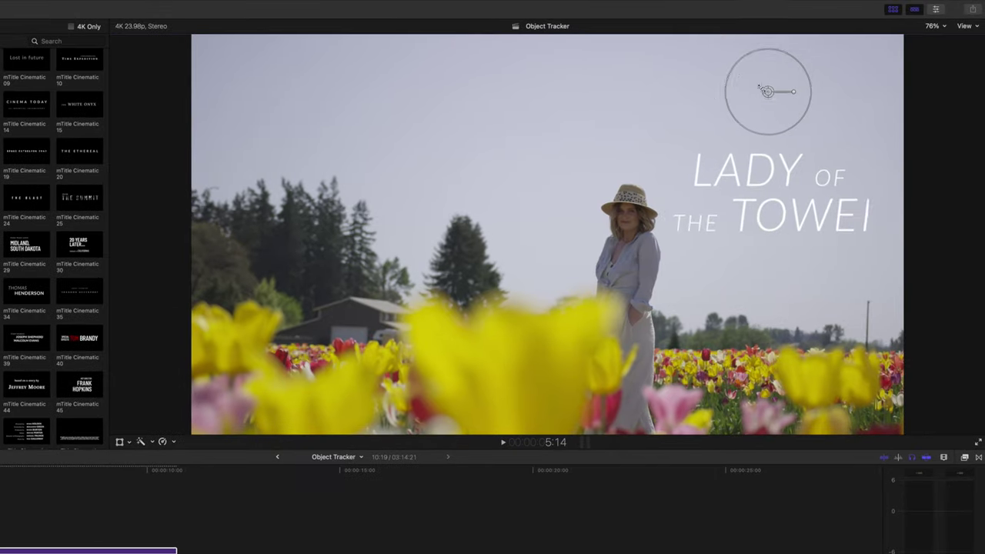
Move the tracked title to the left of the woman's hat with Transform and play the clip from near its start
click(120, 441)
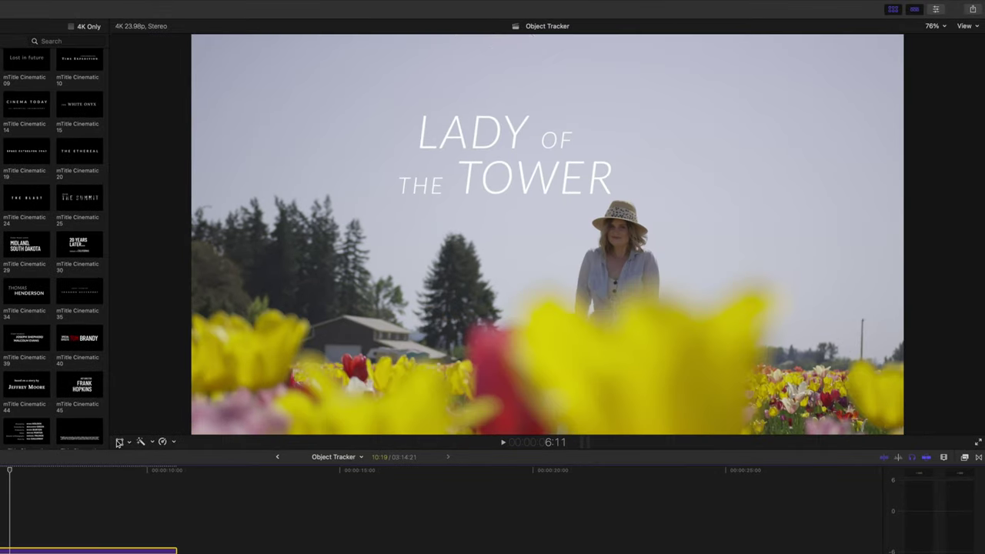
click(526, 43)
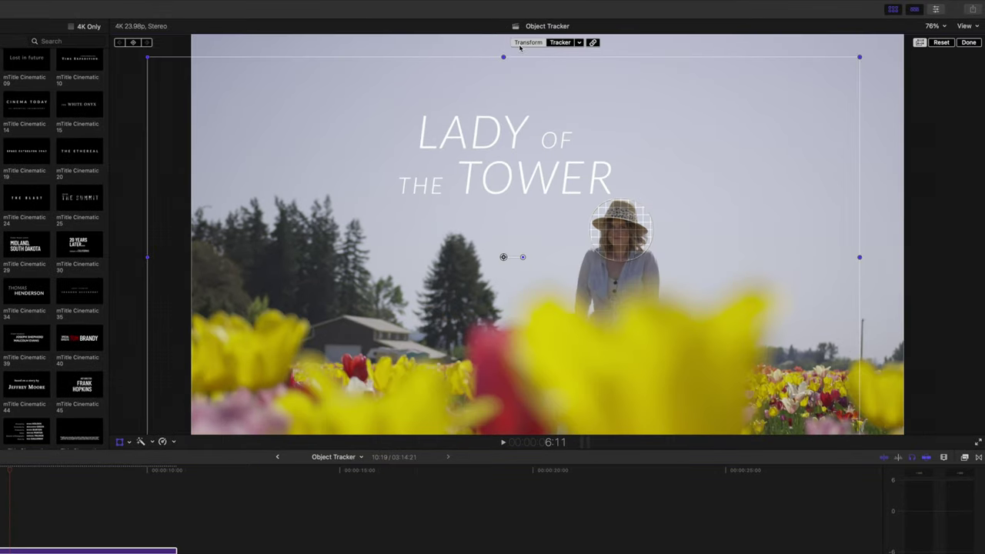
drag(532, 171, 503, 199)
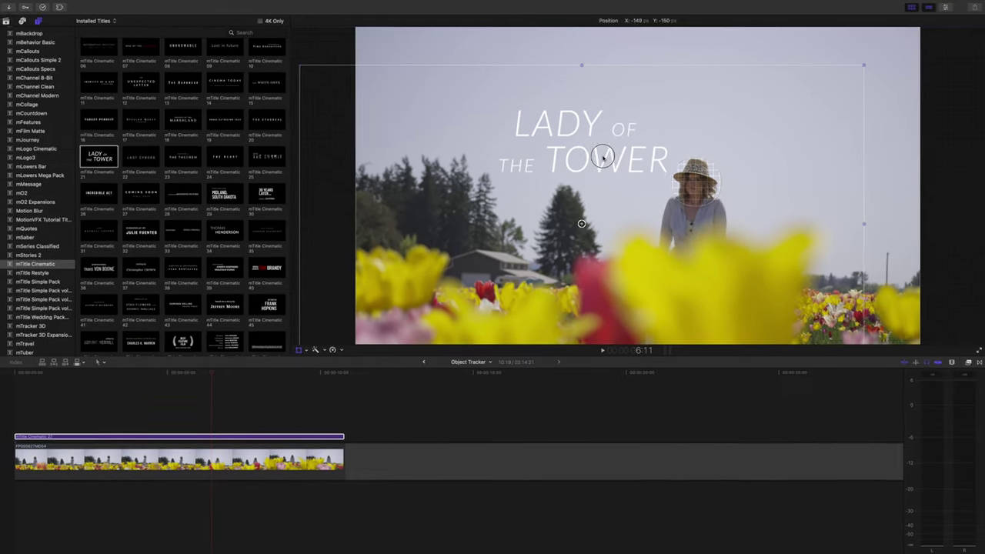
drag(603, 157, 602, 160)
click(972, 34)
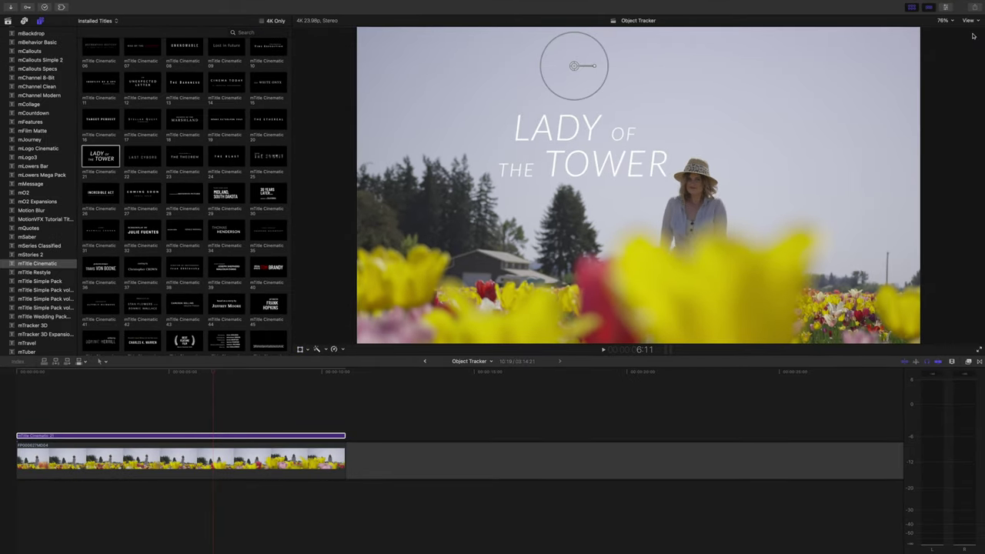
click(53, 452)
key(space)
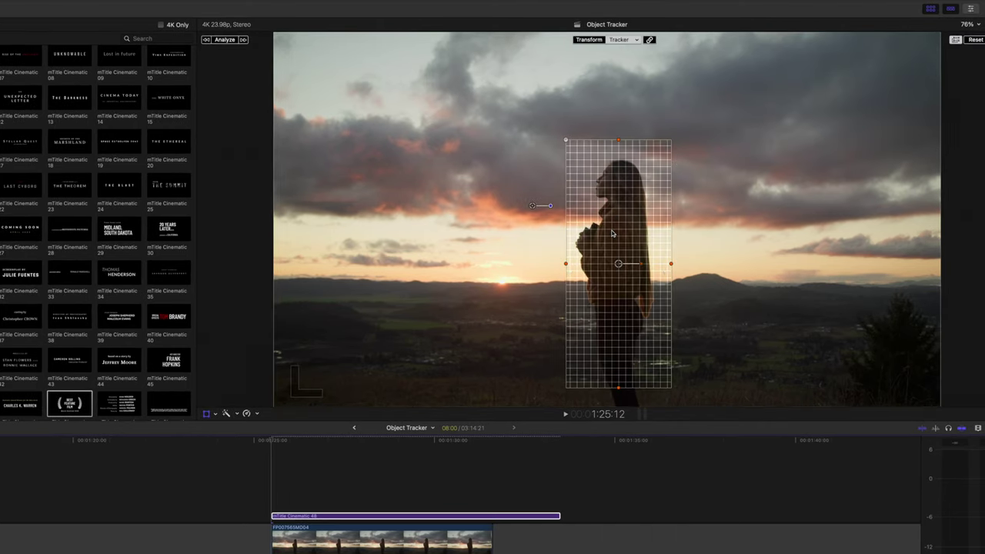
Analyze the tracker over the silhouetted woman for the Best Feature Film title, and step back five frames to 1:31:09
click(225, 40)
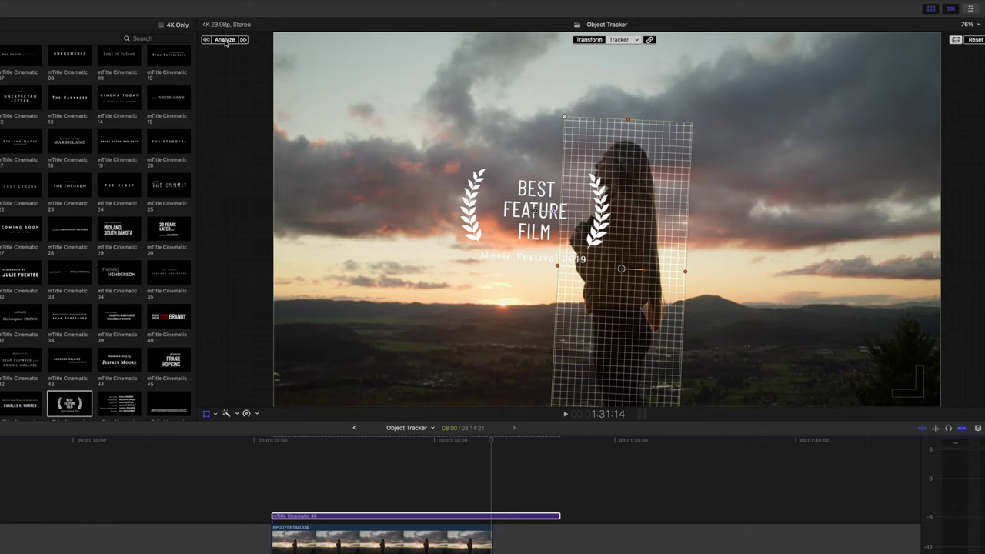
click(206, 414)
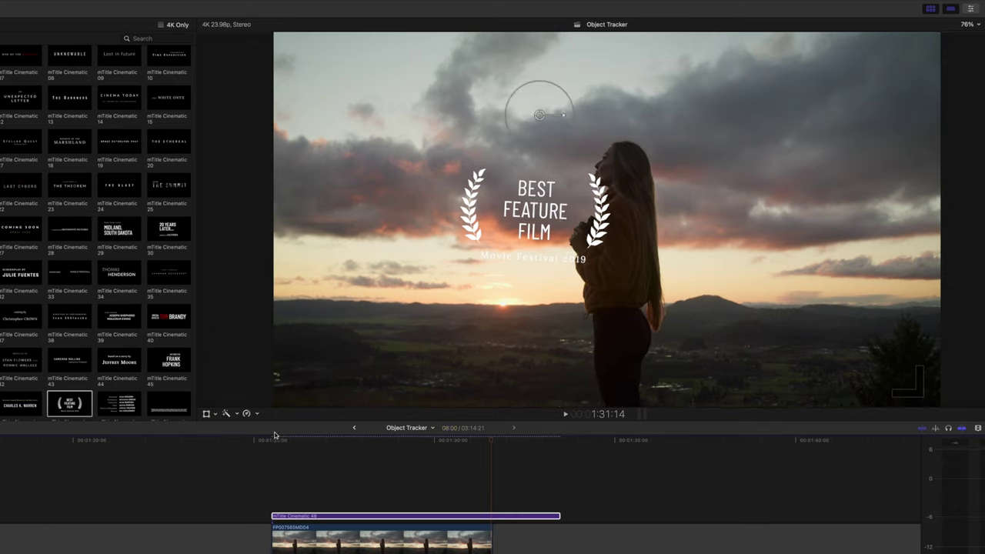
key(Left)
key(Left)
key(Left)
key(Left)
key(Left)
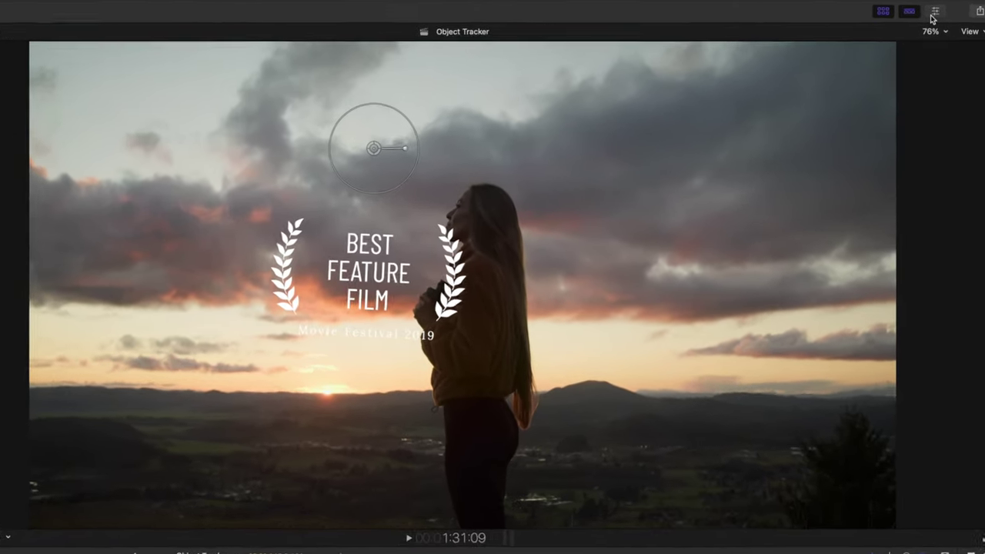
Turn off Rotation tracking and turn on Scale tracking for the Best Feature Film title
click(956, 10)
click(976, 103)
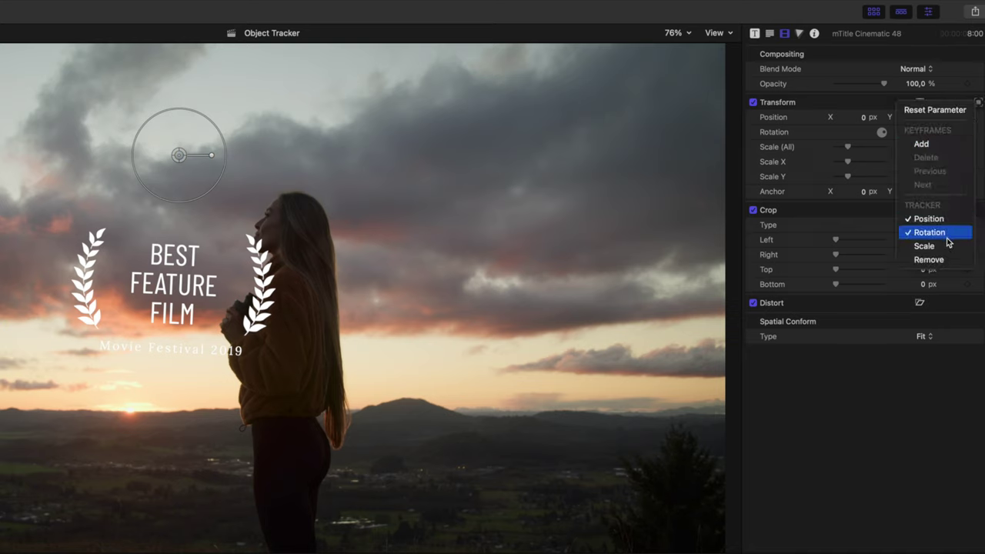
click(947, 237)
click(975, 103)
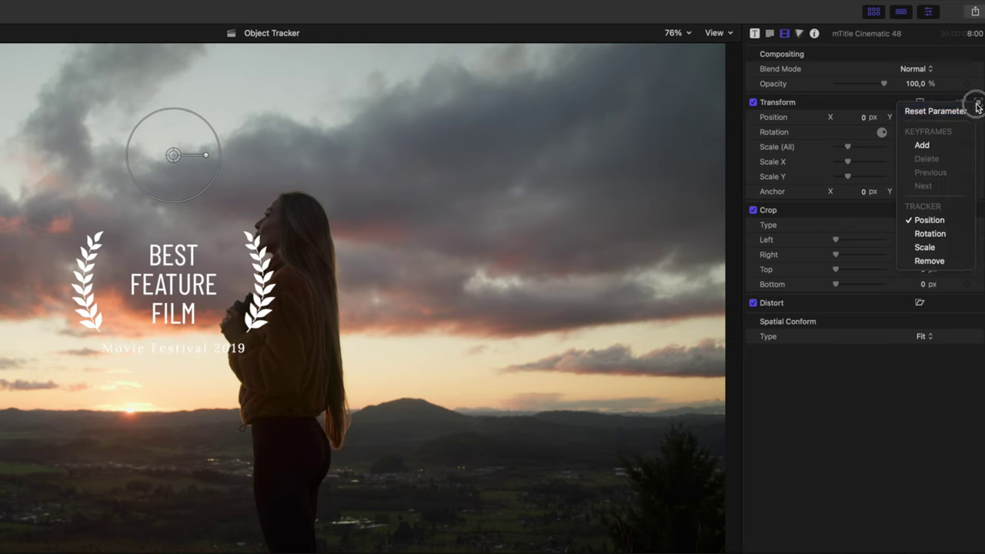
click(950, 249)
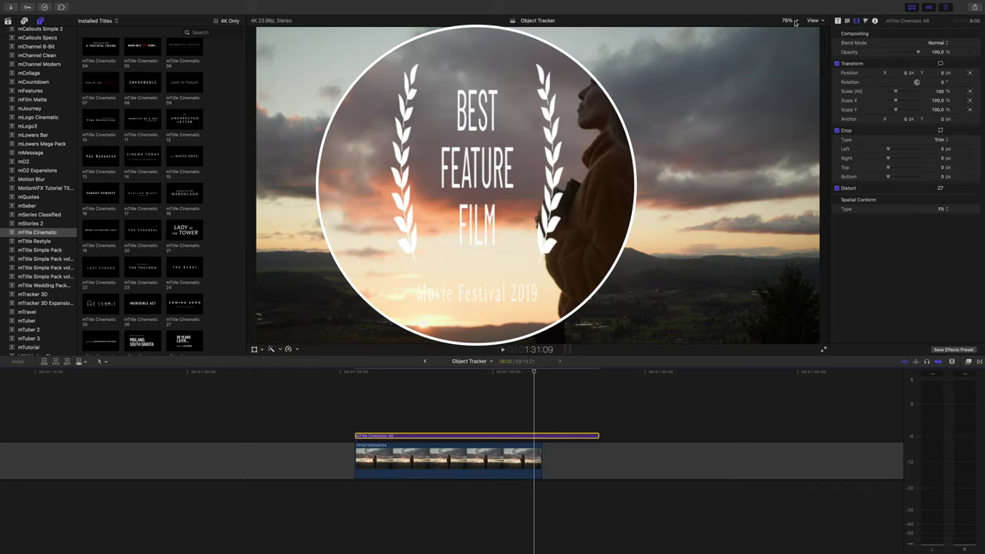
Reduce the vertically stretched Best Feature Film title to about 55% height with Transform and play back the result
click(788, 20)
click(798, 58)
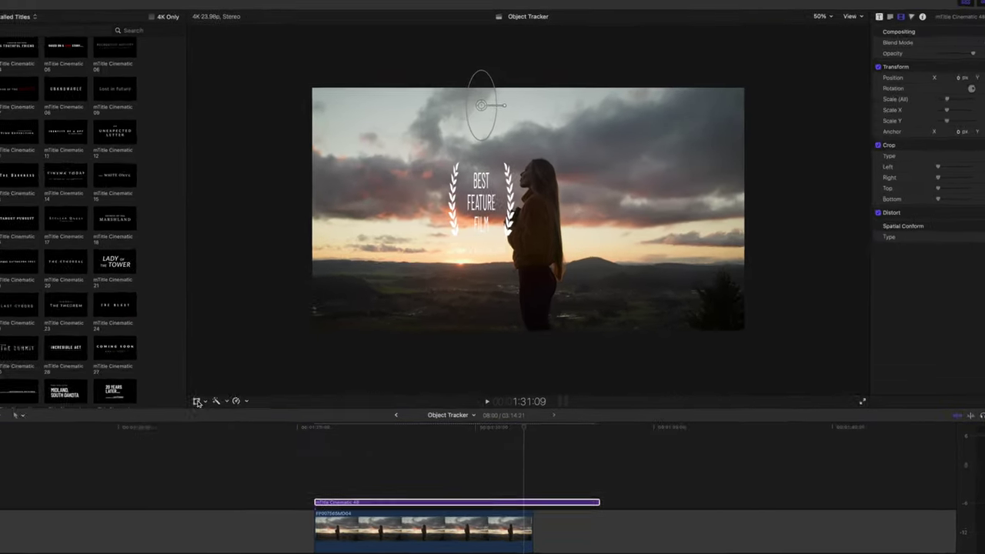
click(254, 349)
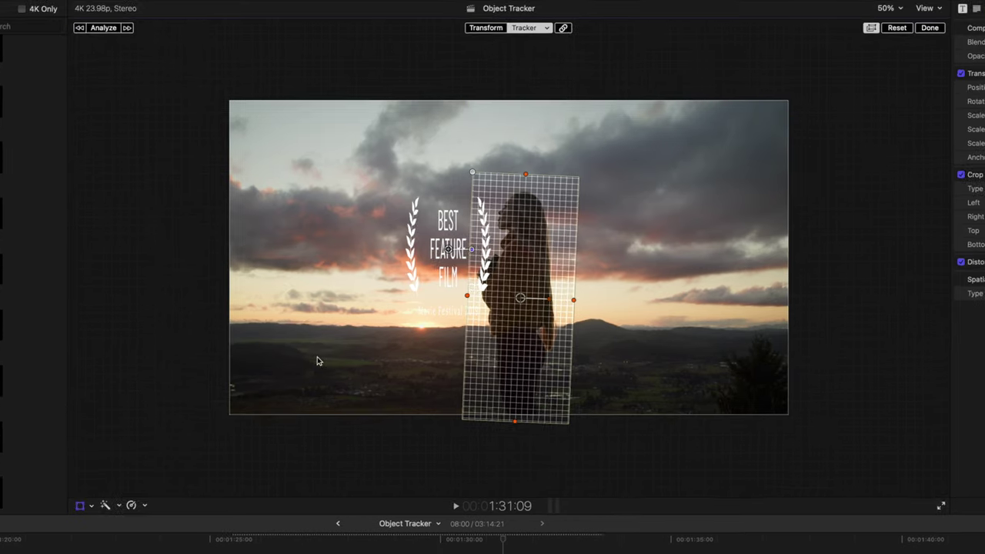
click(485, 29)
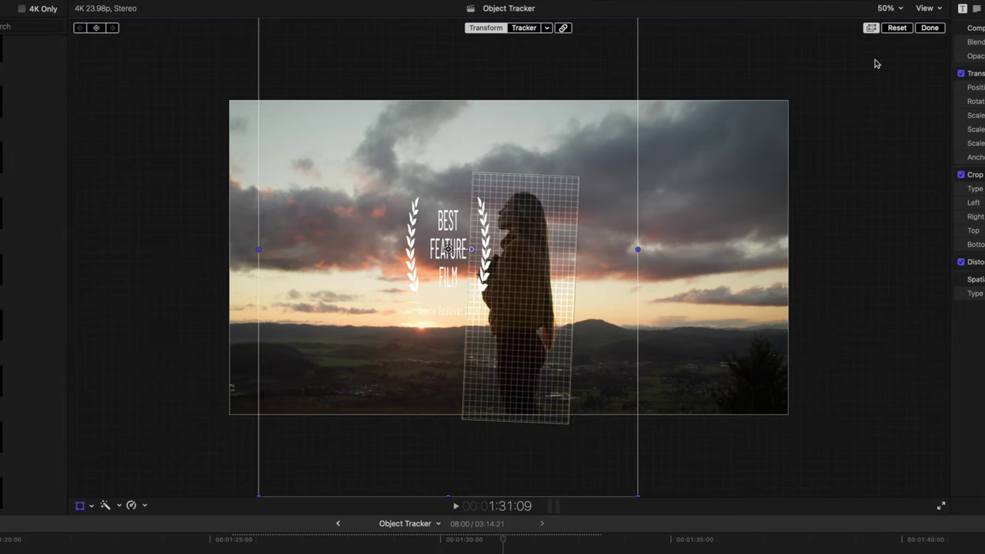
click(889, 10)
click(902, 52)
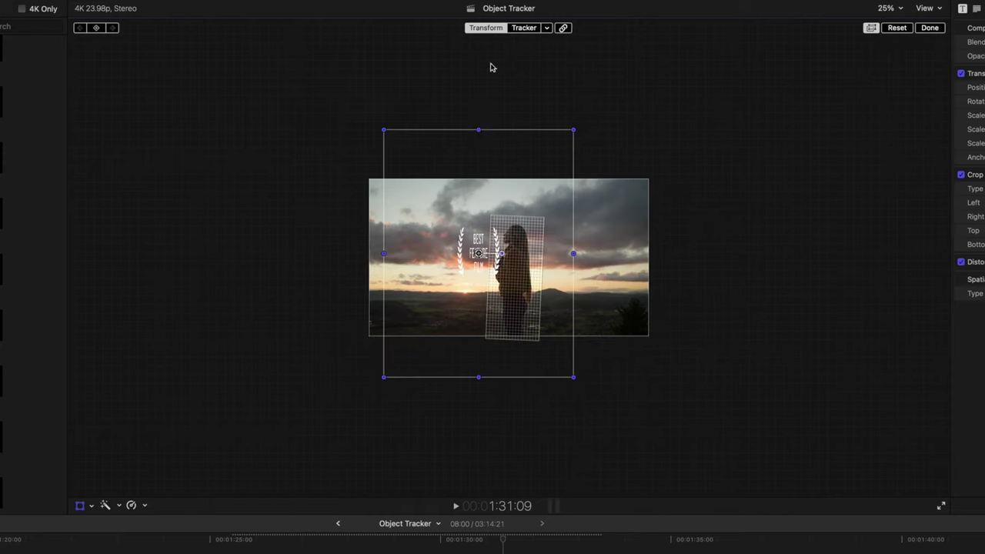
drag(477, 130, 479, 181)
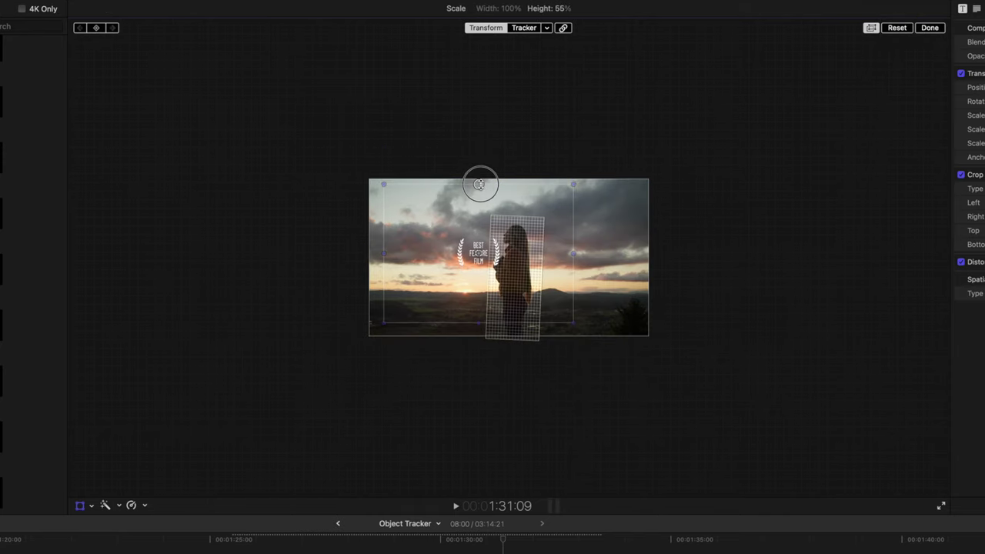
click(922, 29)
click(889, 9)
click(897, 19)
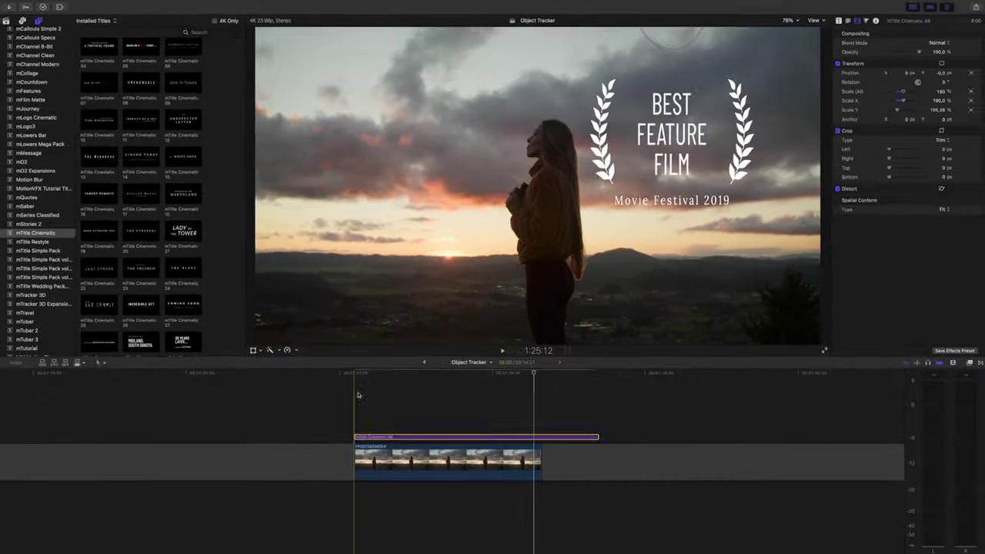
key(space)
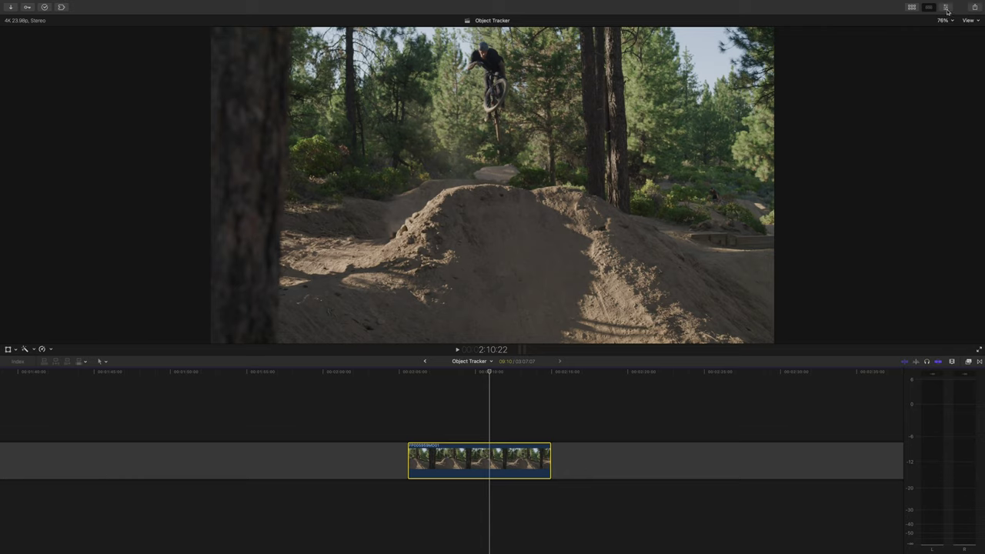
Add a tracker to the mountain bike clip, fit it over the airborne rider's upper body, and analyze in both directions
click(946, 7)
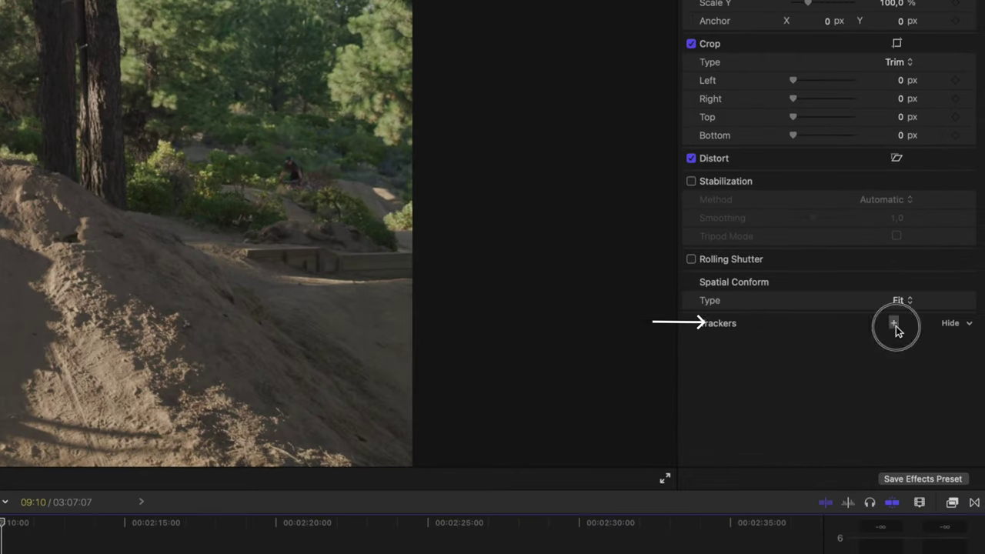
click(894, 326)
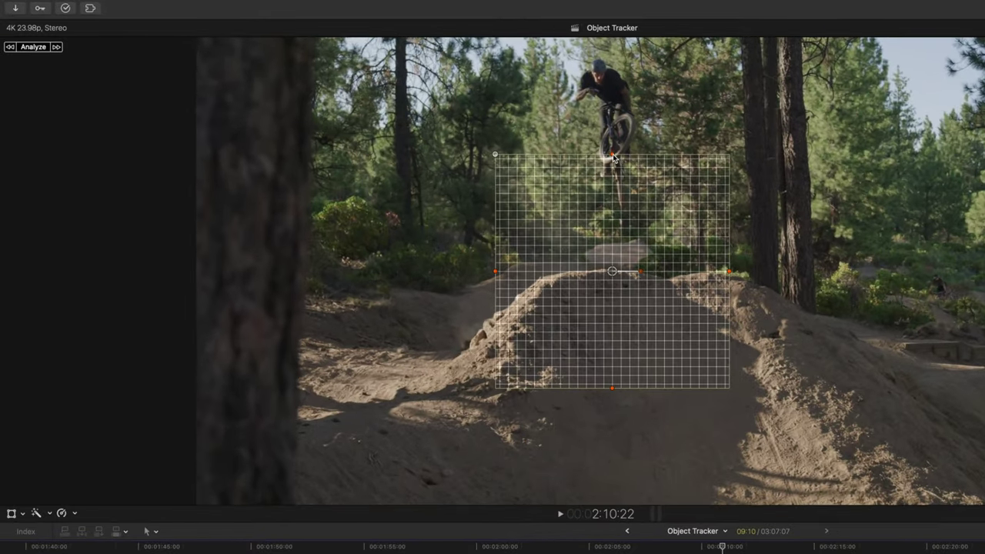
drag(614, 158, 608, 98)
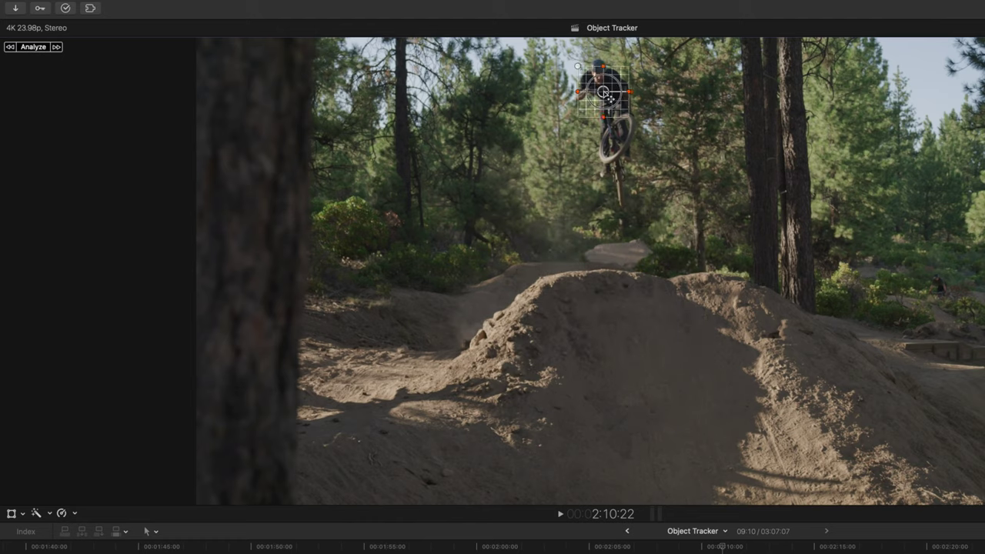
click(43, 49)
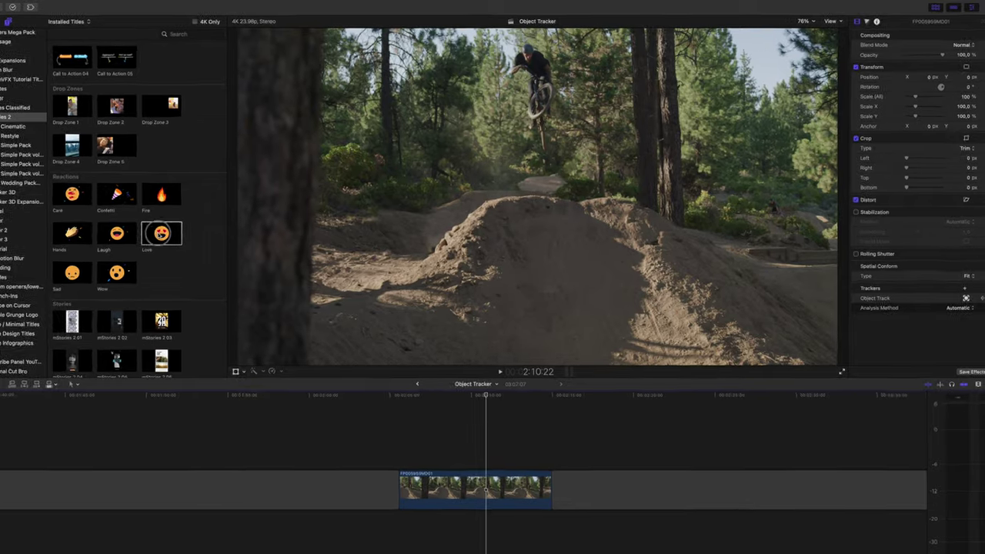
Add the Love reaction with a tracker fitted over the airborne rider's upper body, and choose Object Track as the tracker source
drag(184, 221, 531, 77)
drag(523, 145, 547, 141)
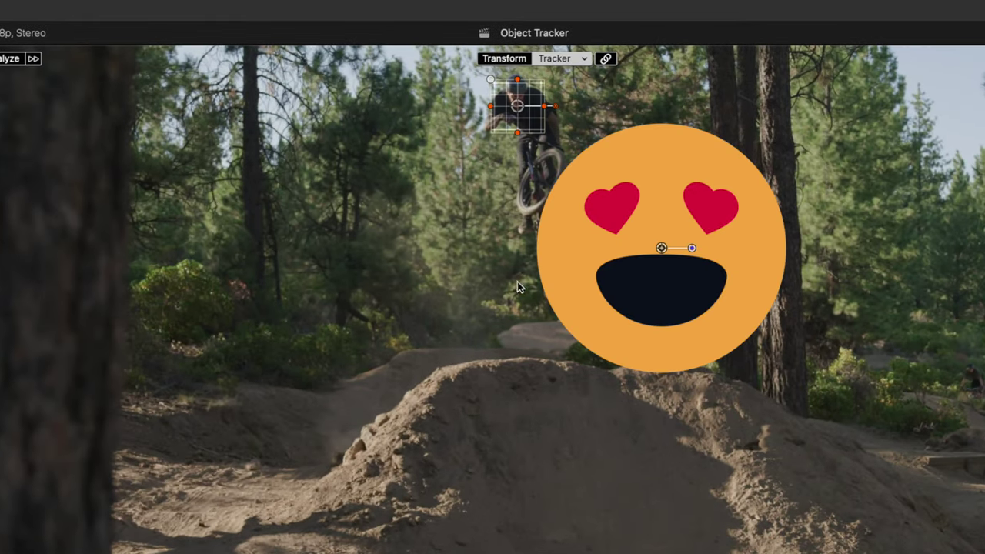
click(584, 59)
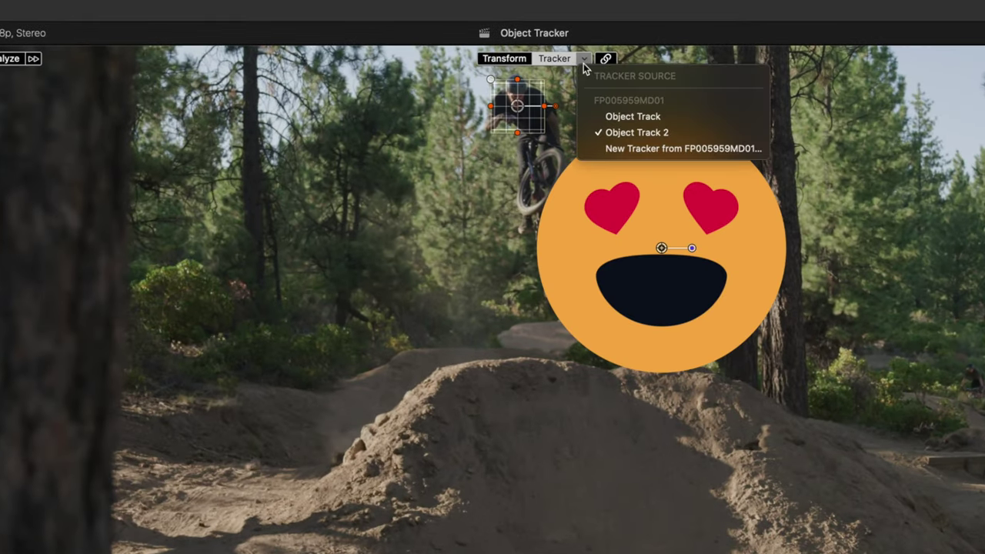
click(632, 117)
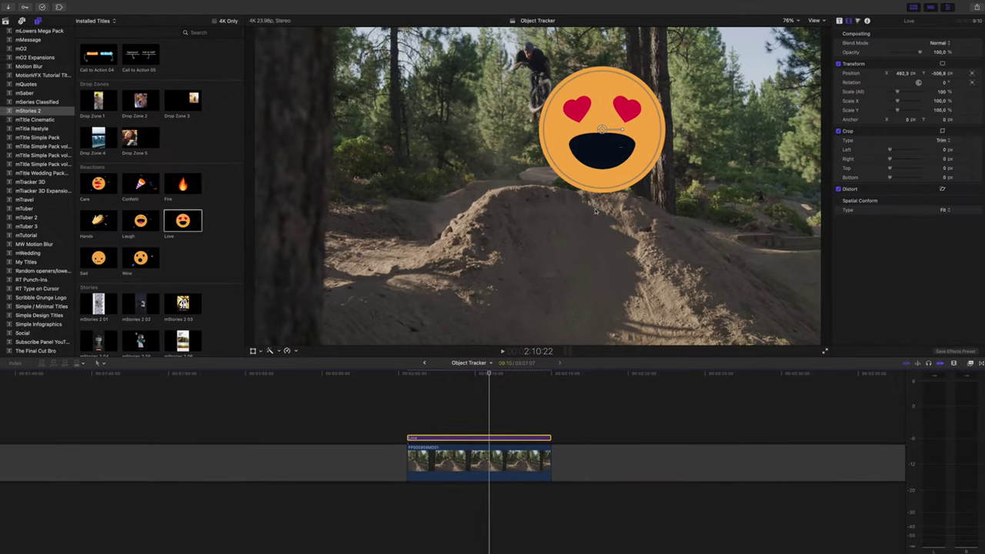
Shrink the Love emoji to about 16% scale and place it over the rider's head with Transform
drag(604, 132, 540, 52)
drag(896, 92, 891, 94)
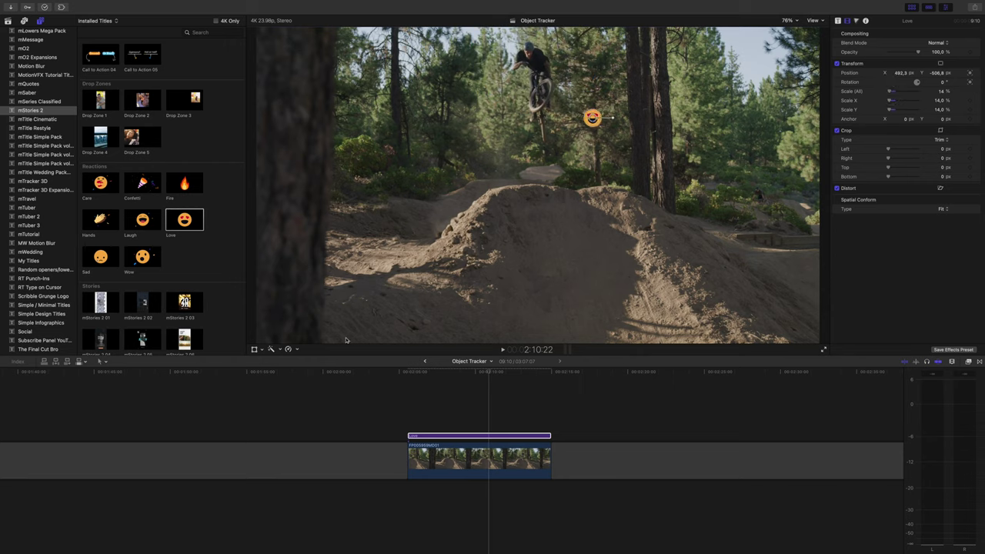
click(255, 349)
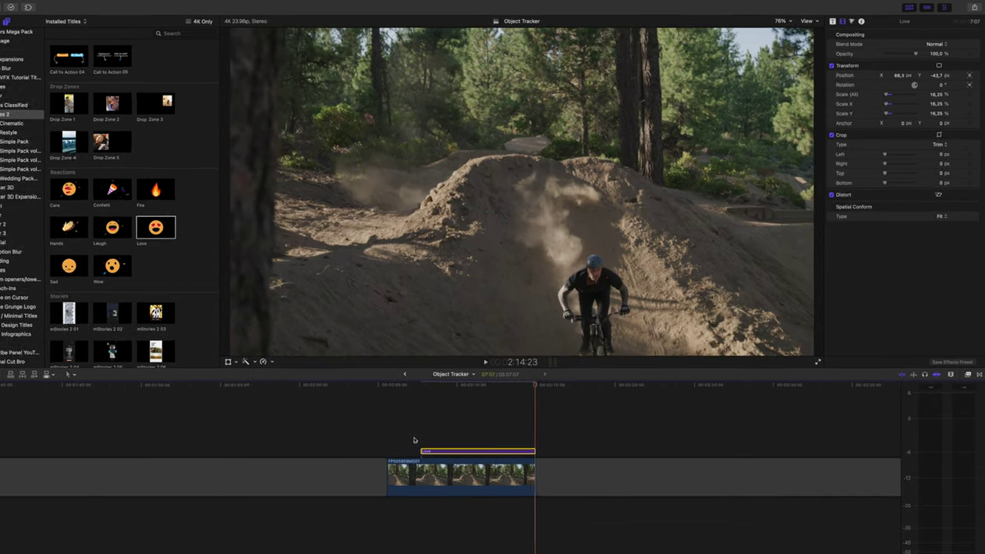
Turn on Scale tracking for the Love emoji, and enlarge and reposition it to cover the rider's head
click(976, 67)
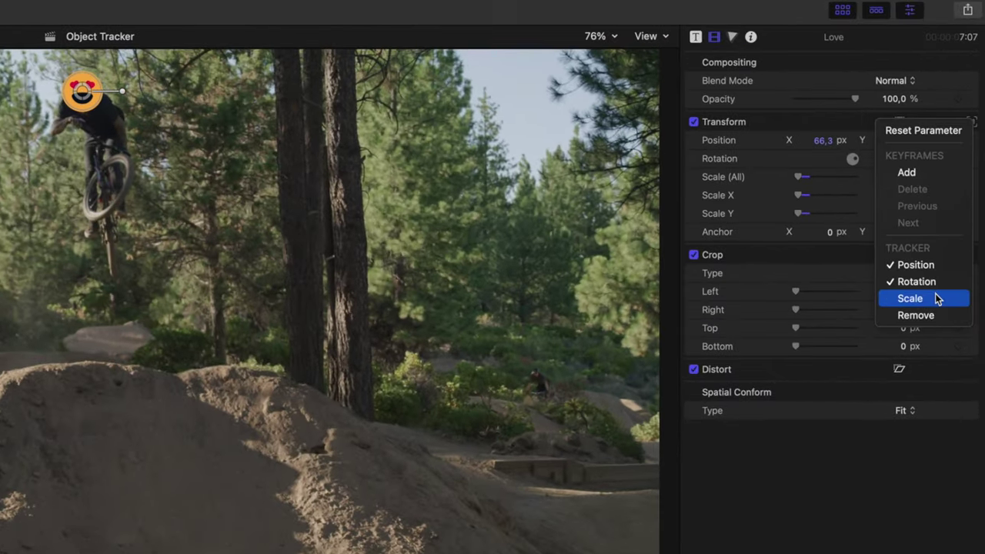
click(936, 299)
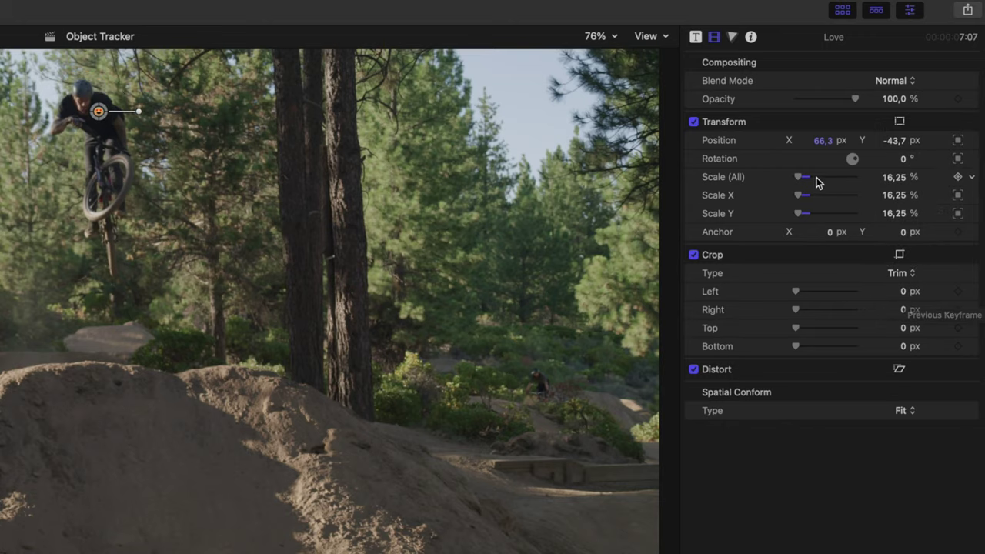
mouse_move(798, 177)
mouse_down()
mouse_move(825, 179)
mouse_move(808, 178)
mouse_up()
drag(78, 94, 88, 91)
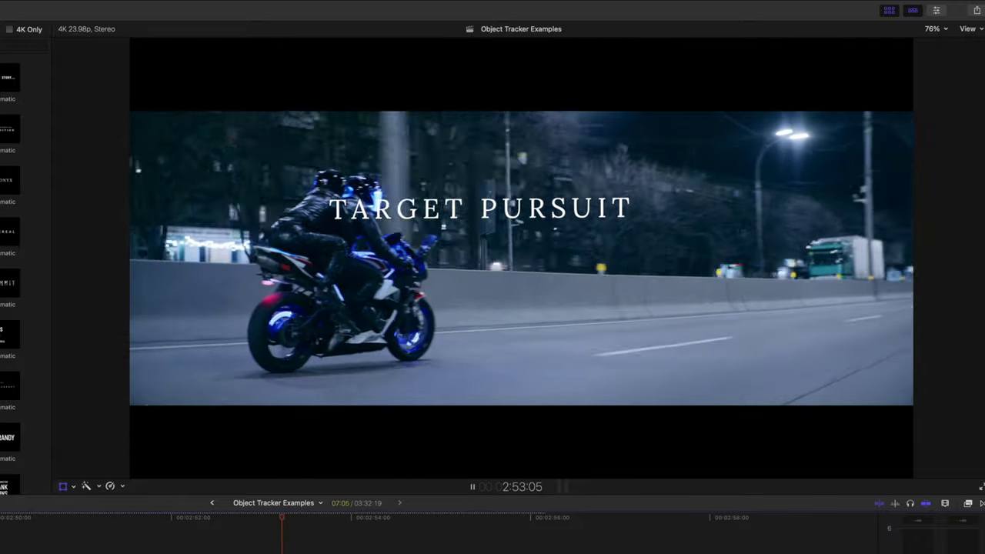
Pause playback of the motorcycle clip and turn on the on-screen Transform controls for the Target Pursuit title
key(space)
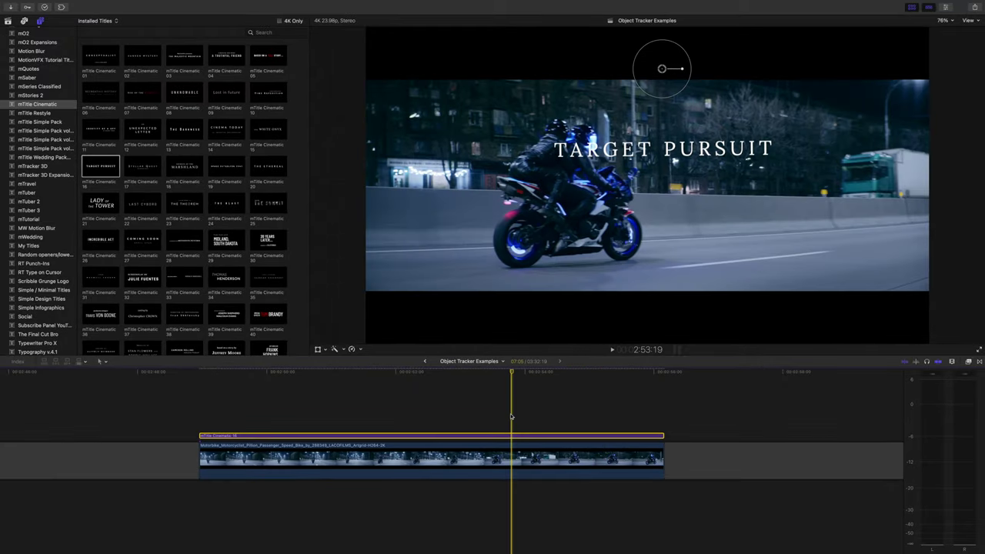
click(317, 349)
click(383, 66)
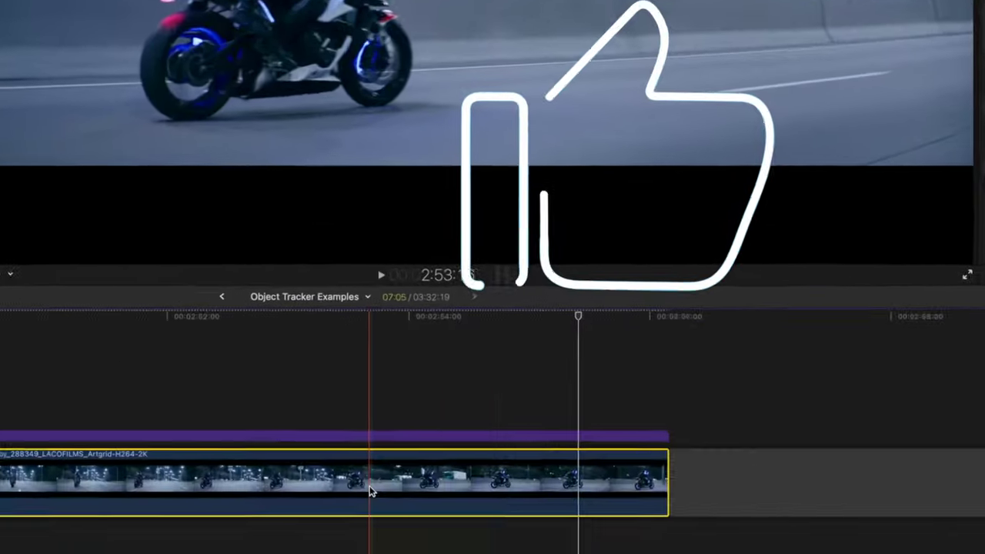
Show the Tracking Editor for the motorcycle clip, and analyze a section of the track ending at 2:54:18
right_click(412, 359)
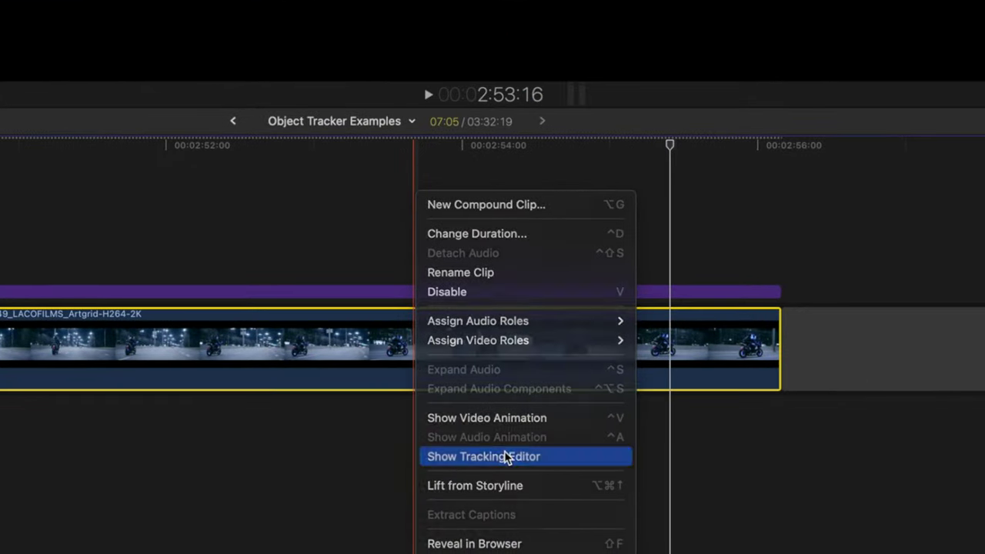
click(506, 455)
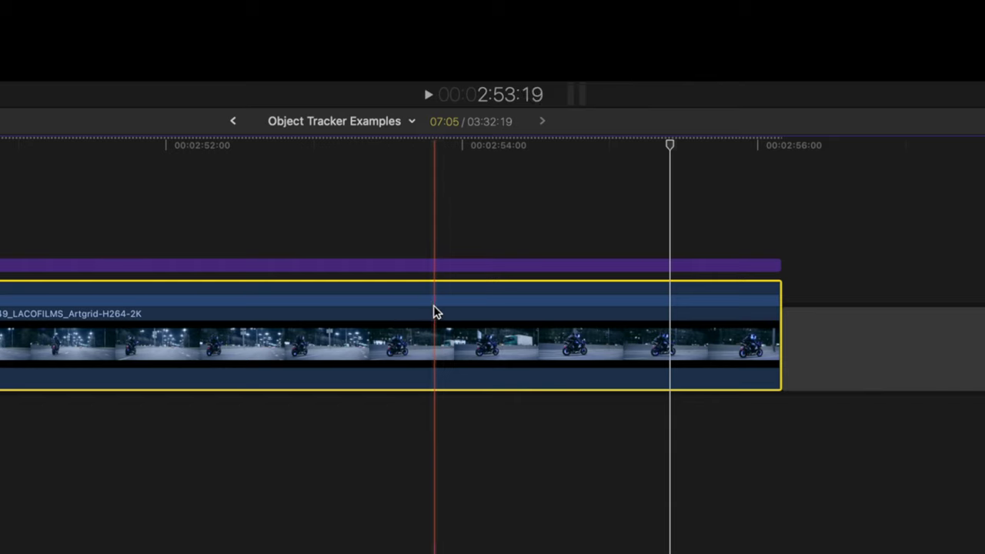
drag(402, 306, 574, 307)
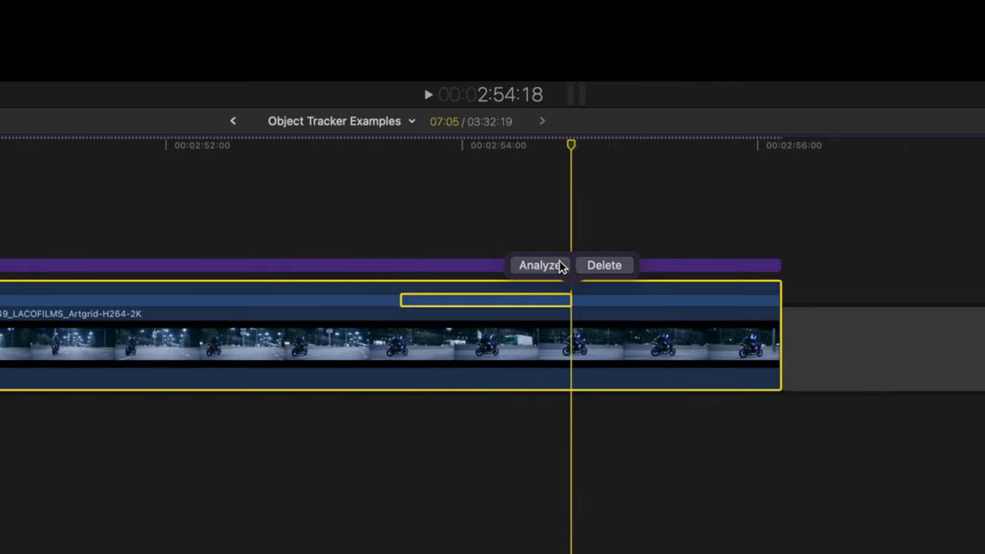
click(558, 265)
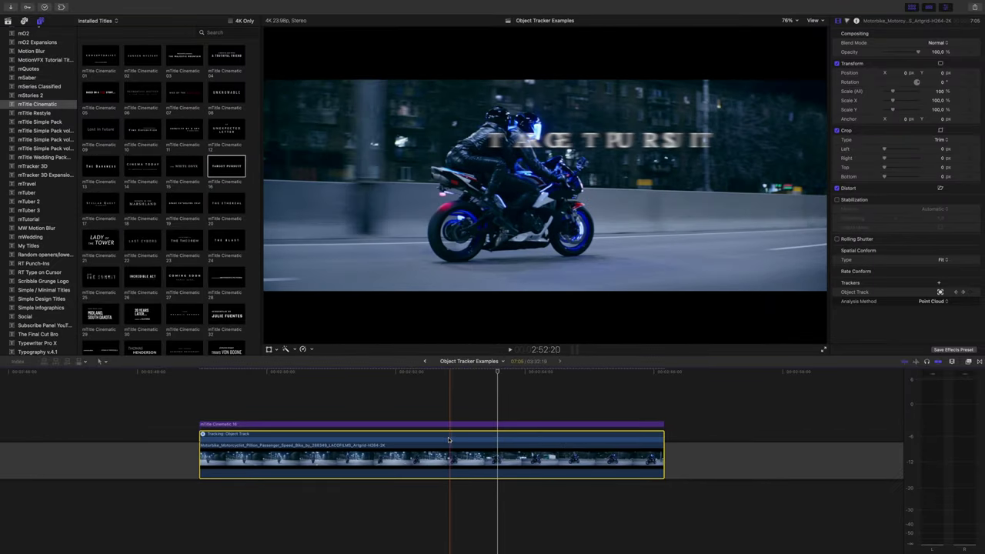
Set the motorcycle clip's tracker Analysis Method to Point Cloud, and play back the tracked title
key(space)
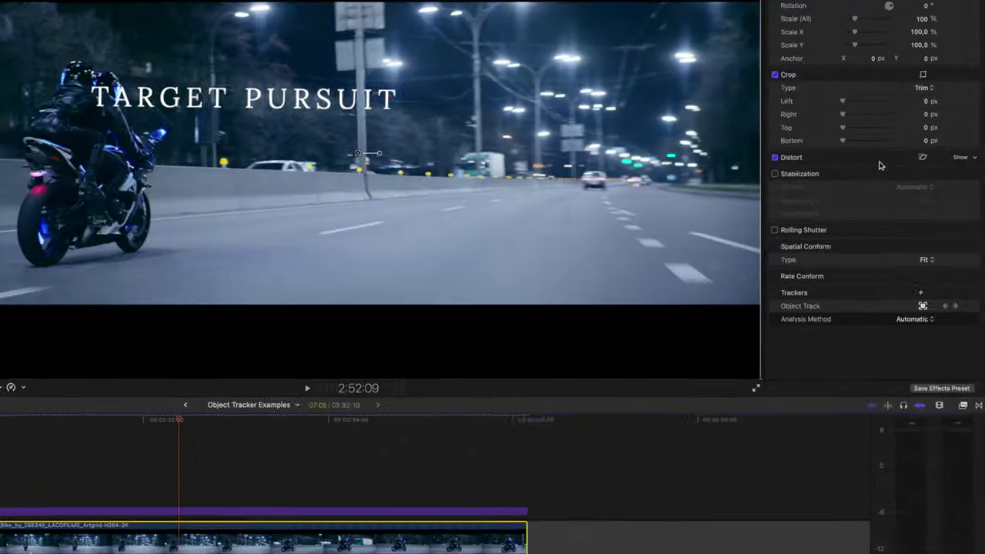
click(921, 320)
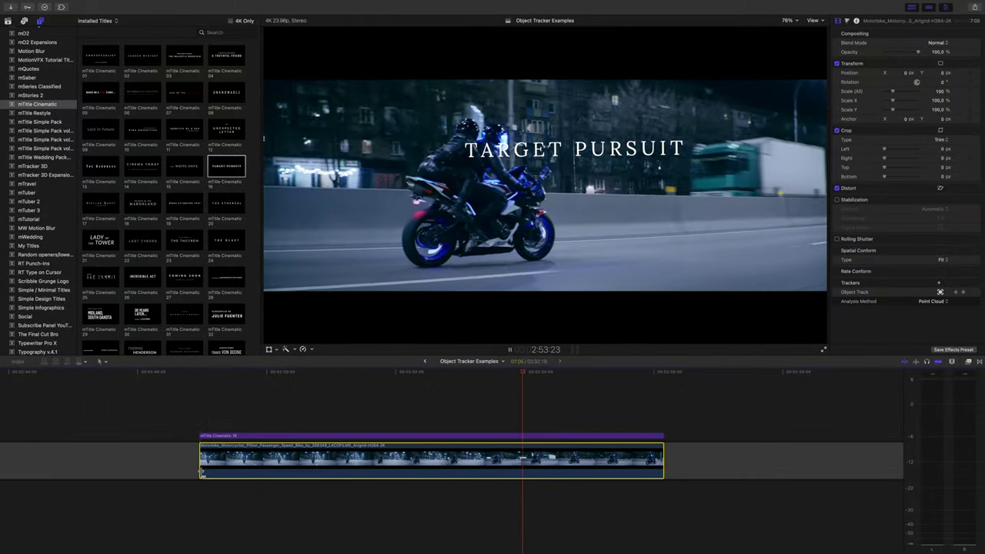
key(space)
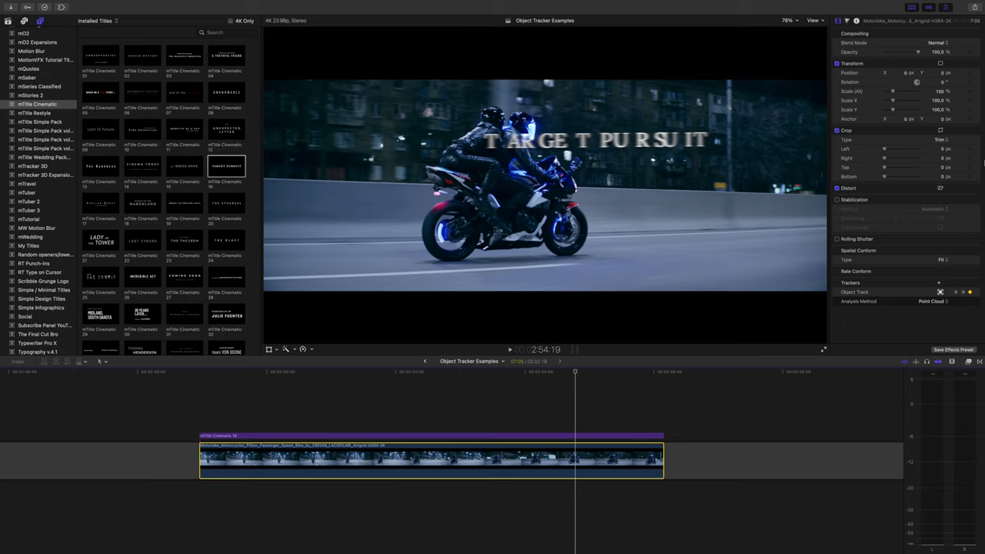
Turn off Rotation tracking for the Target Pursuit title
click(402, 436)
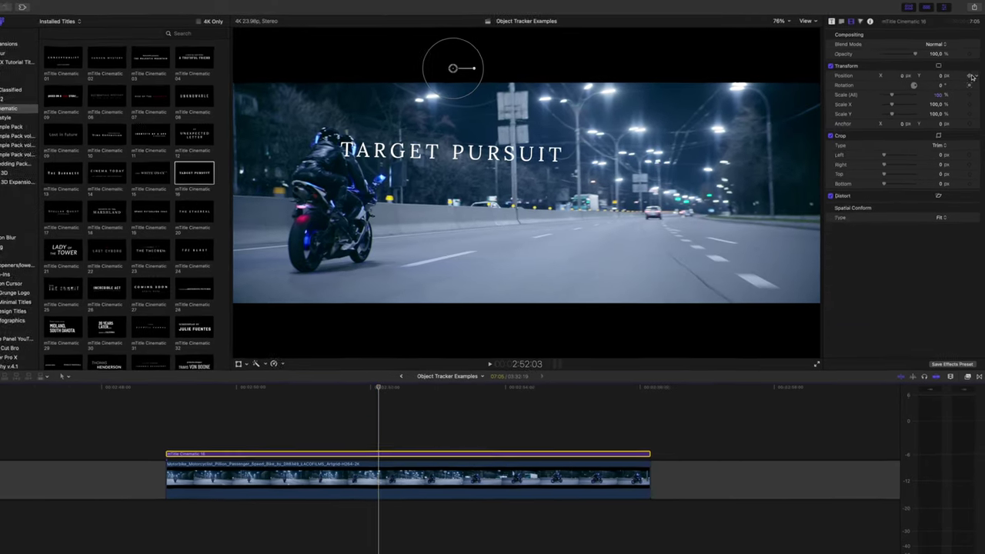
click(971, 77)
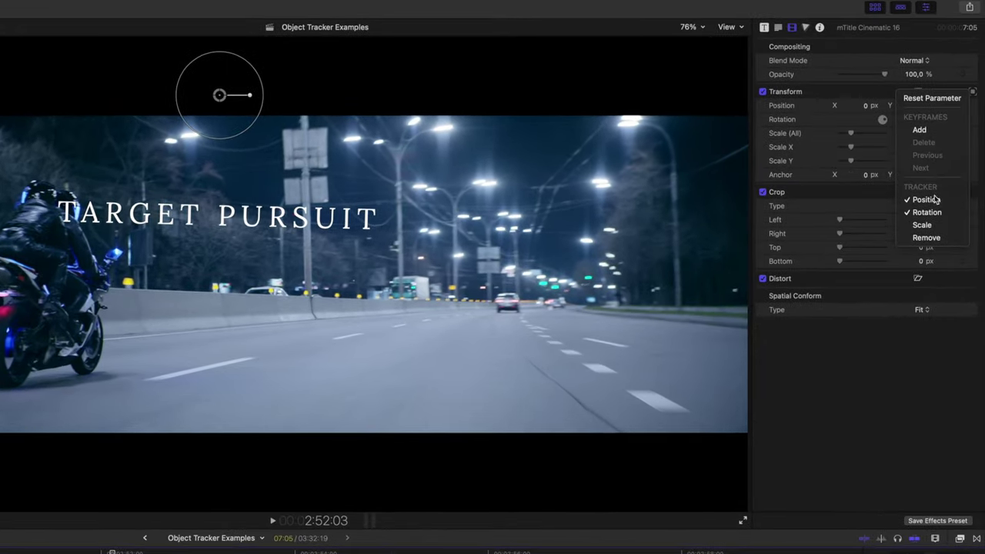
click(927, 212)
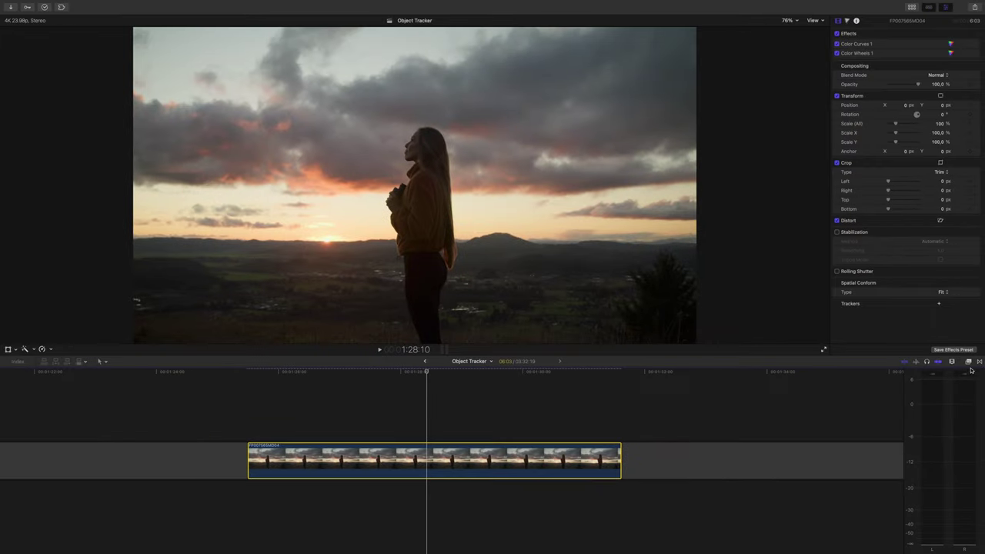
Clear the effects search, apply Color Board with a tracked shape mask onto the silhouetted woman, and analyze the tracker
click(969, 362)
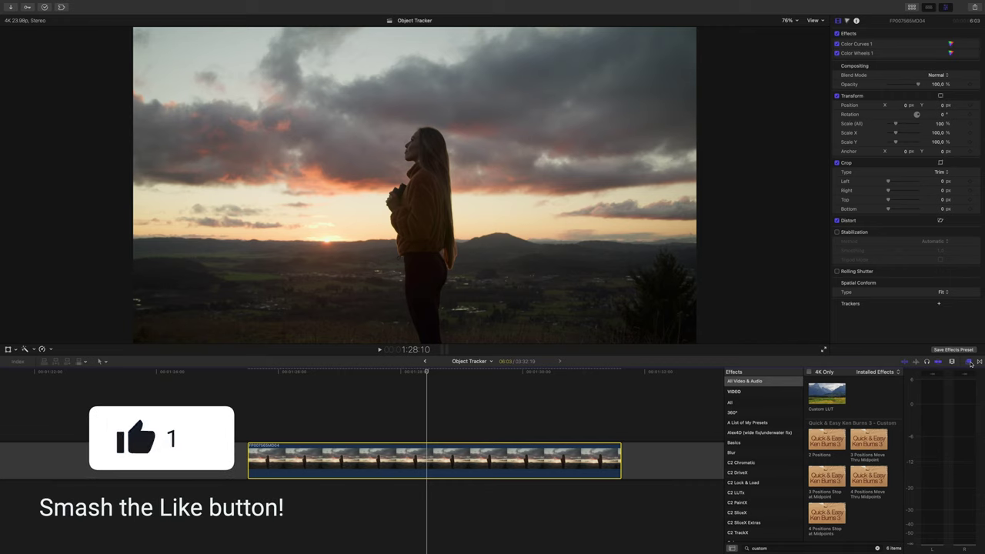
click(878, 548)
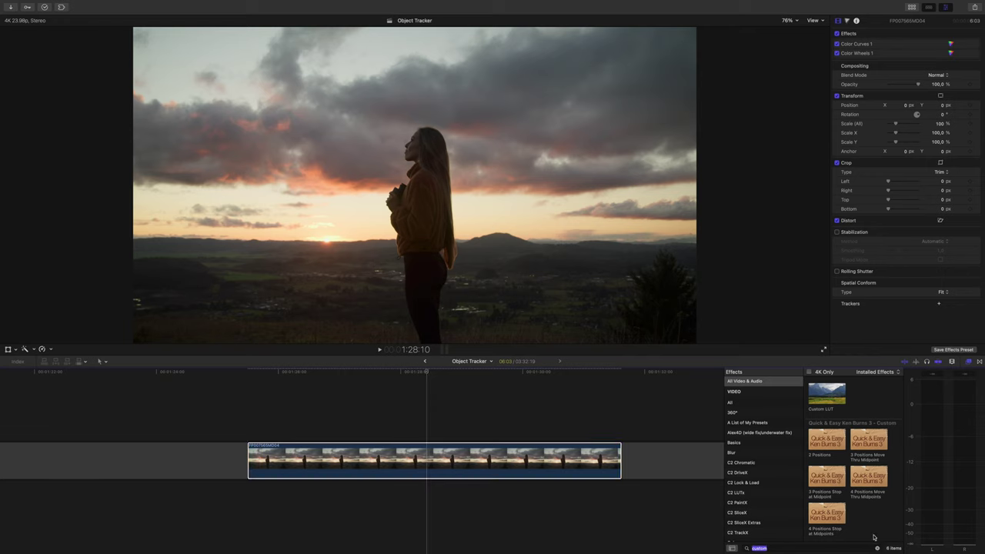
click(877, 548)
drag(831, 404, 422, 235)
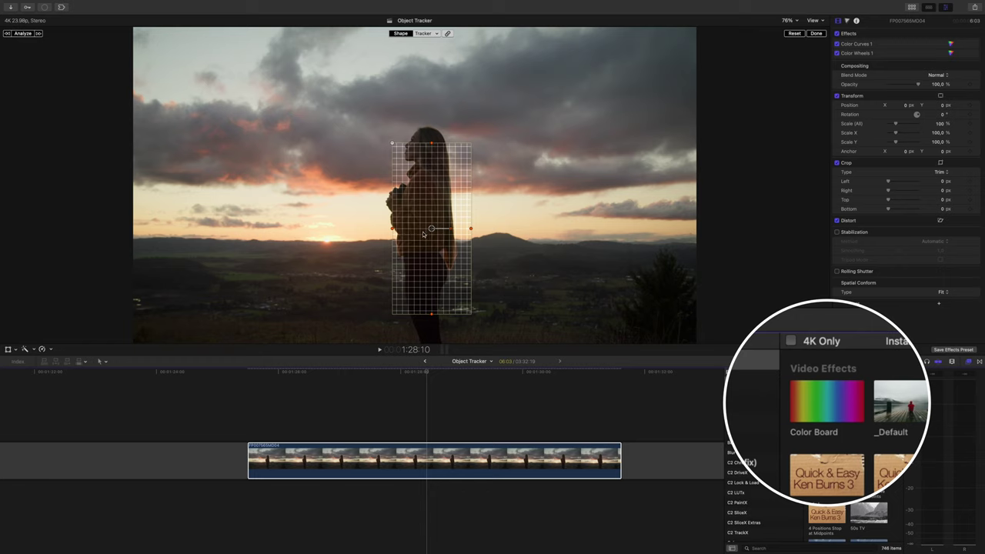
click(20, 33)
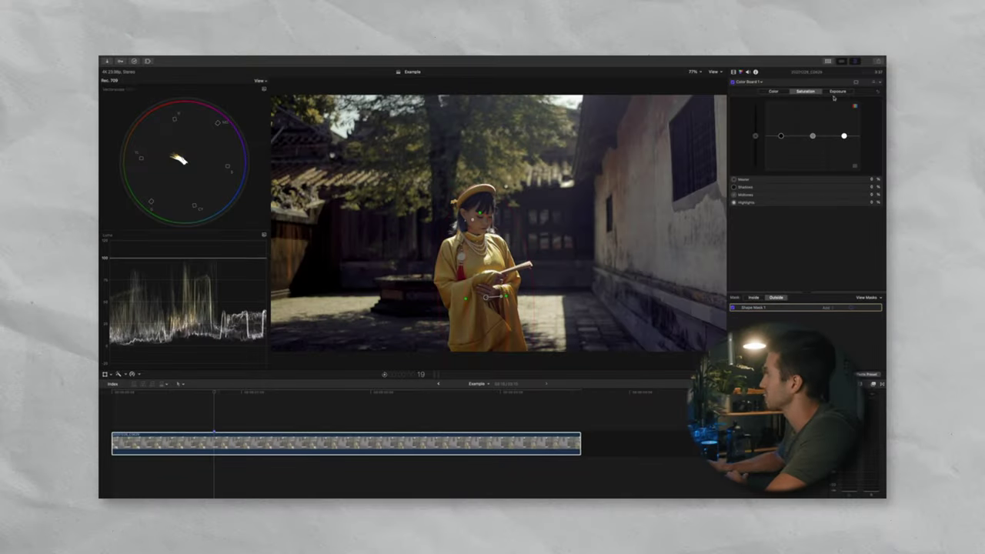
Adjust the midtones and highlights exposure of Color Board 1 outside the shape mask on the woman in the yellow dress
click(837, 92)
drag(813, 135, 813, 136)
drag(844, 135, 844, 134)
click(813, 136)
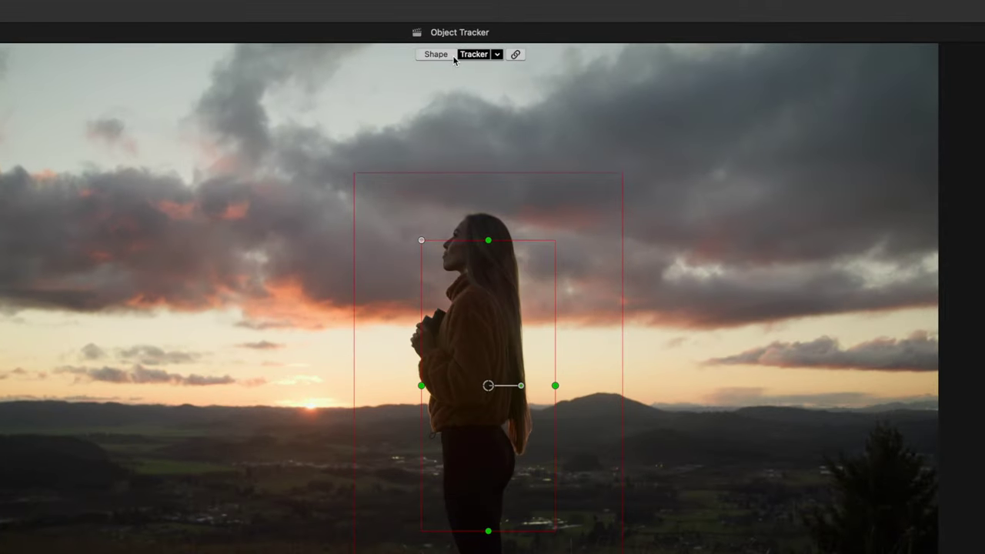
Try reshaping the rectangular shape mask into a tall ellipse around the silhouetted woman, and undo the reshaping
drag(416, 241, 488, 172)
click(476, 58)
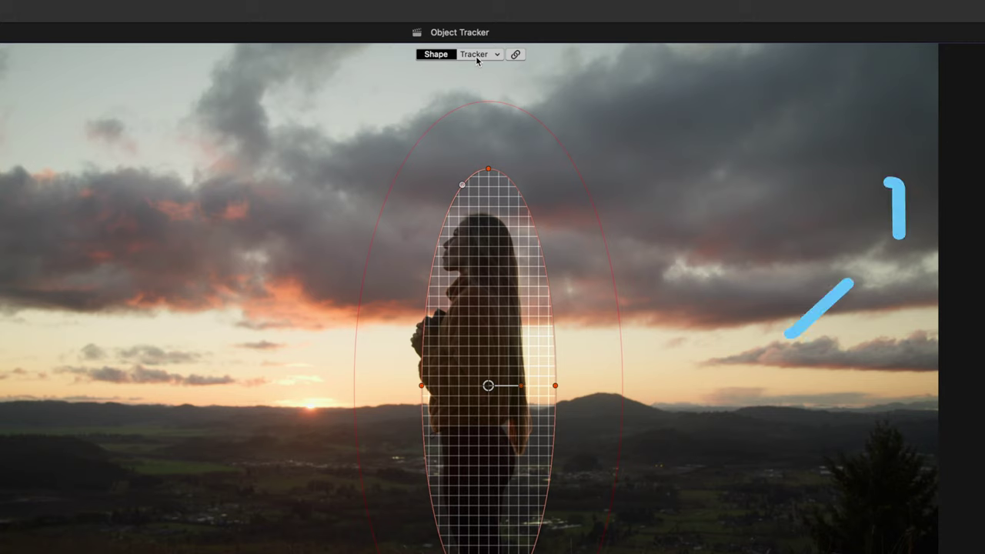
key(super+z)
key(super+z)
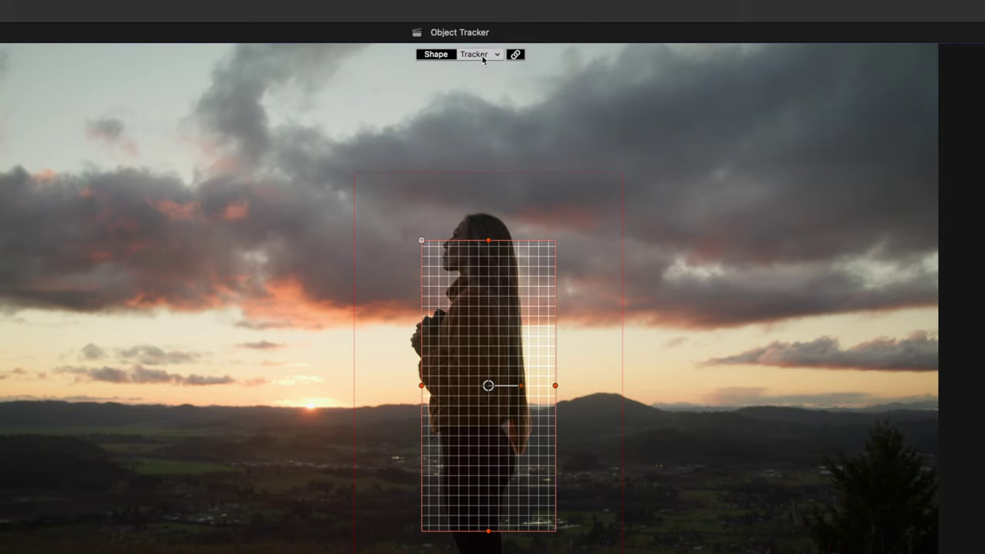
In Tracker mode, stretch the shape mask upward, and bring its top back to the woman's head as a rounded ellipse
click(473, 53)
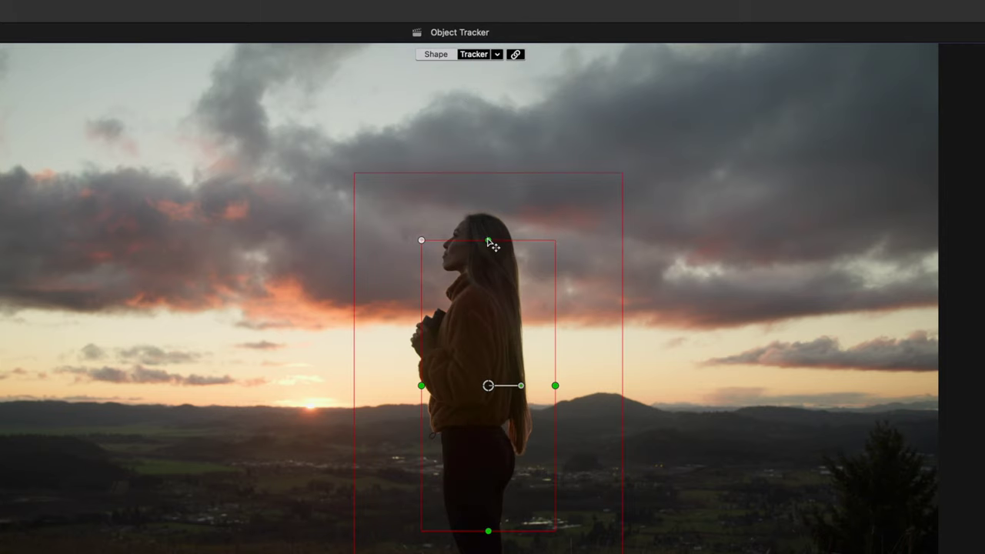
drag(491, 244, 510, 42)
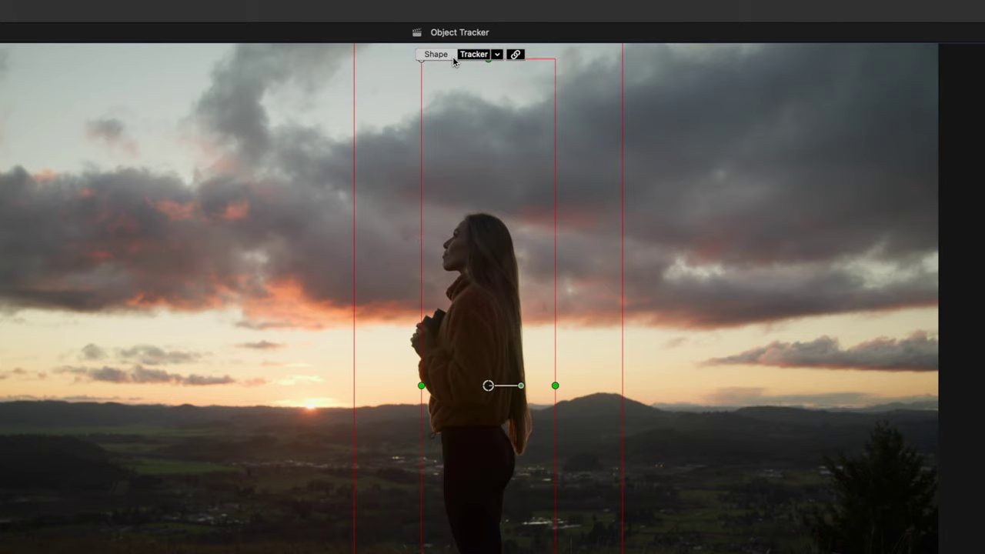
drag(490, 62, 503, 237)
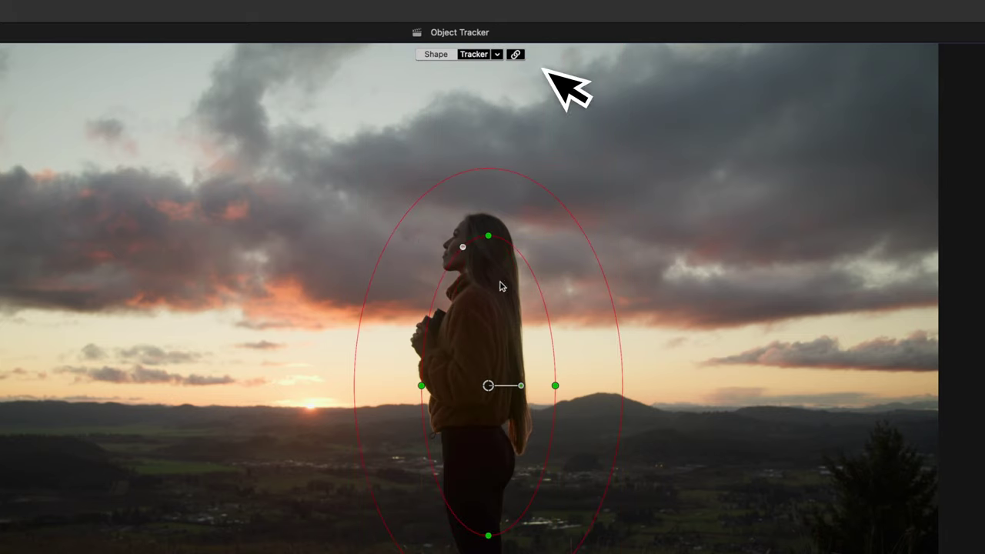
Narrow the elliptical shape mask onto the woman's body, raise its top to her head, and widen its outer feather
drag(555, 389, 479, 425)
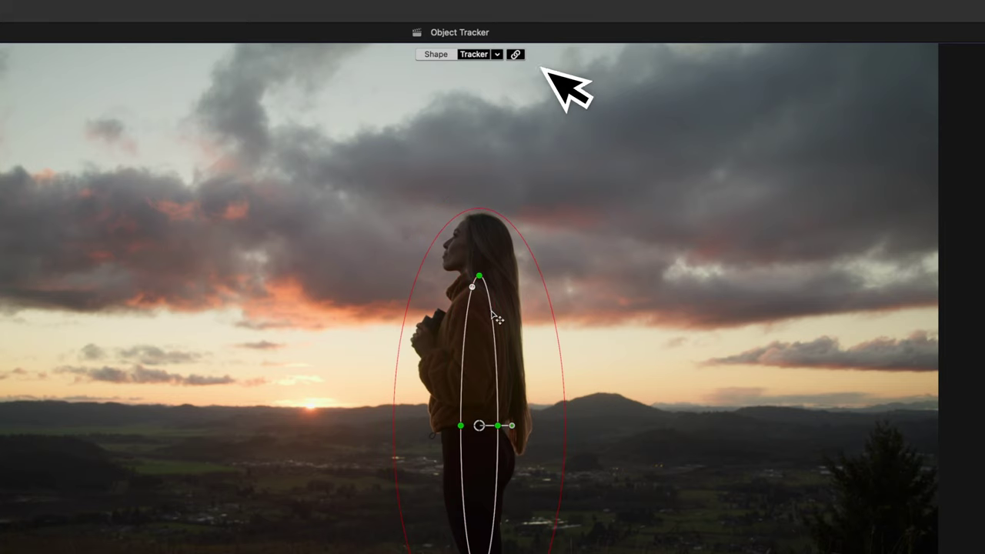
drag(480, 276, 479, 258)
drag(480, 422, 471, 399)
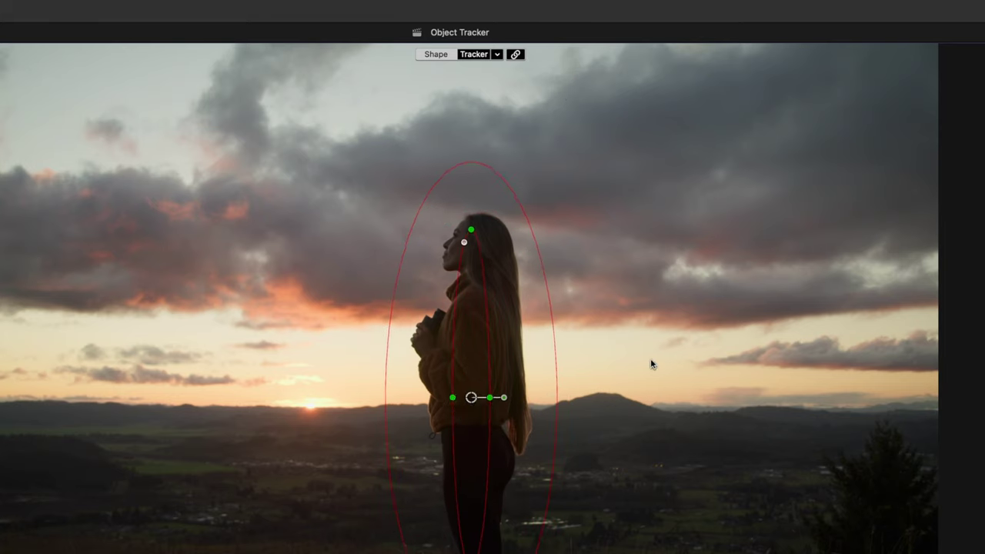
drag(557, 347, 594, 341)
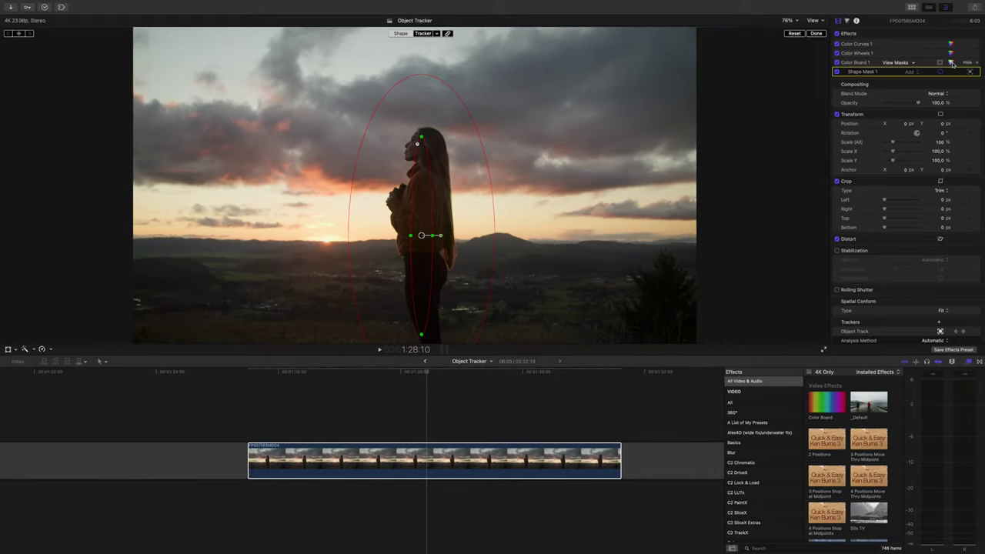
Raise the highlights exposure of Color Board 1 inside the shape mask to 45%
click(953, 63)
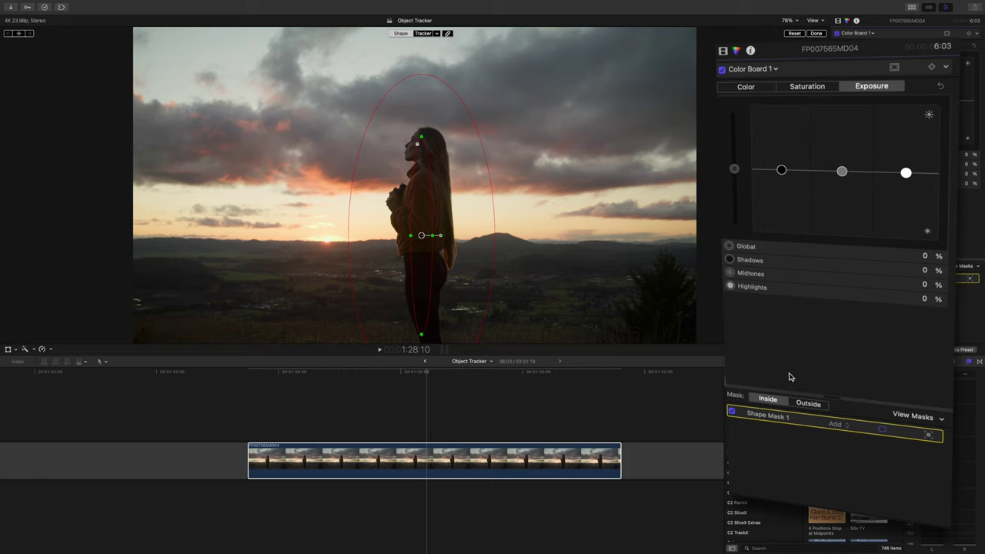
drag(908, 173, 916, 147)
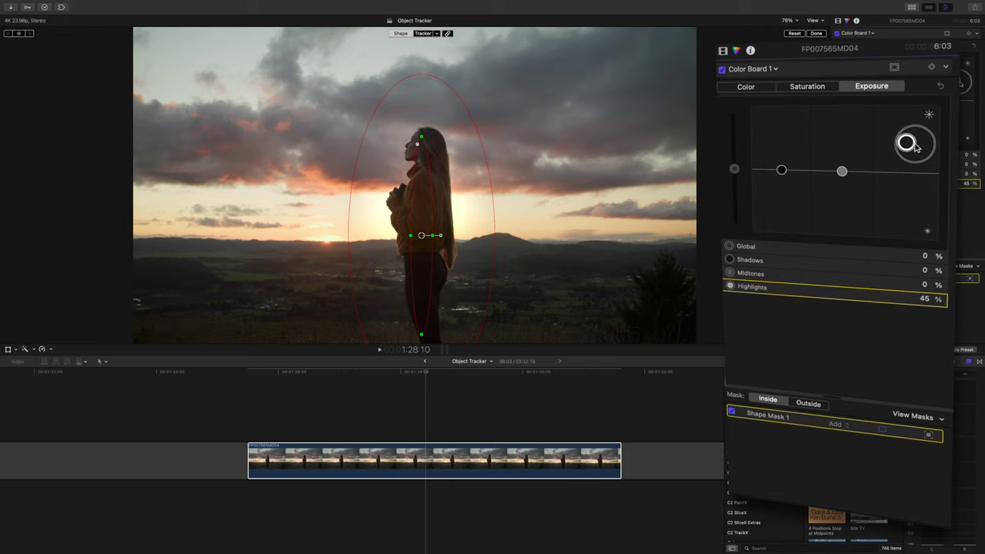
Lower the midtones exposure of Color Board 1 outside the shape mask to -19%
click(808, 403)
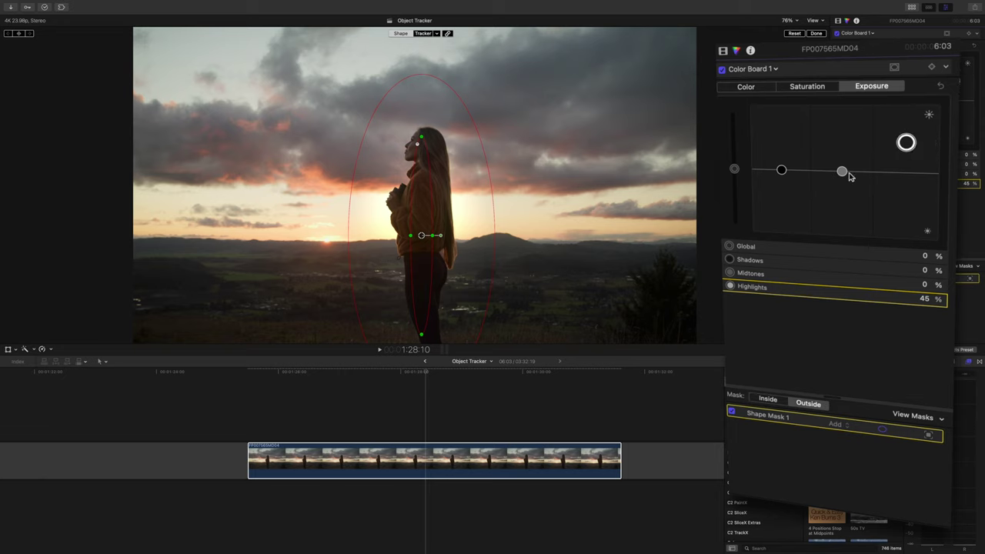
drag(842, 171, 843, 184)
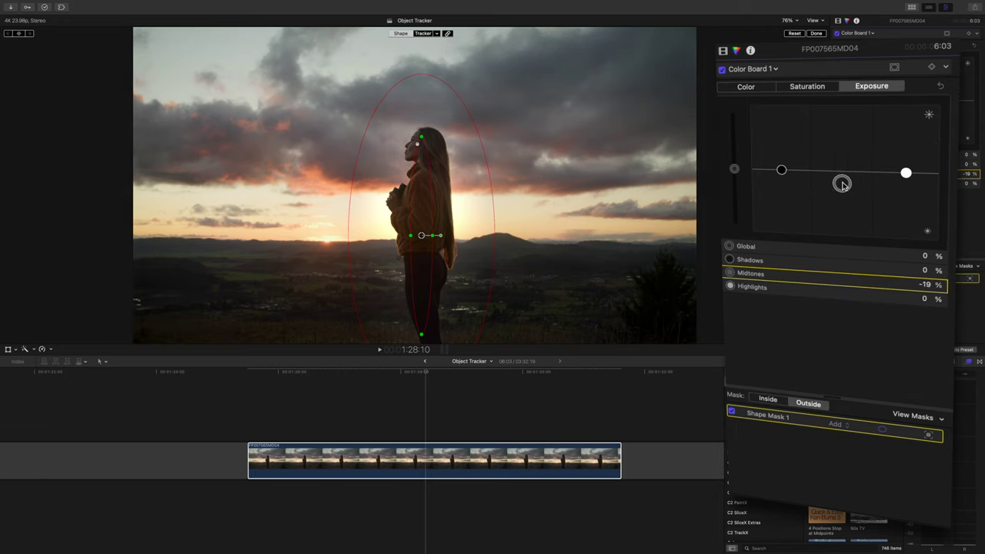
Reduce the highlights exposure inside the shape mask to 24%, and widen the mask's outer feather around the woman
click(768, 399)
drag(907, 145, 909, 158)
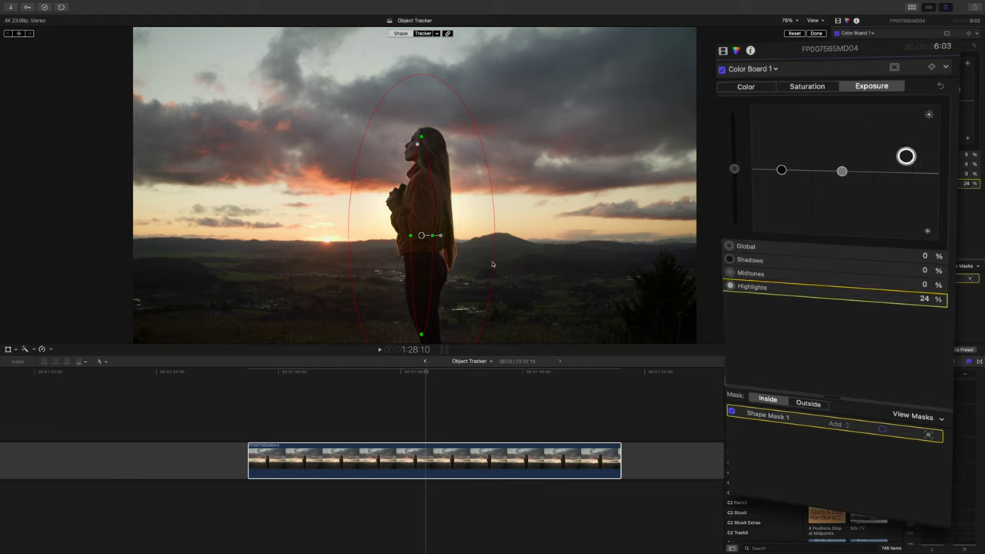
drag(493, 264, 529, 264)
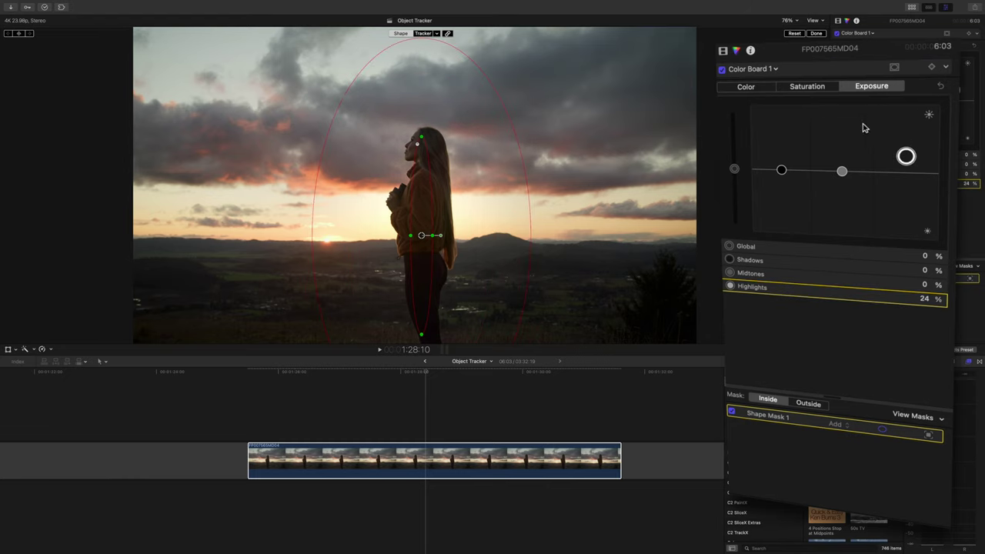
Set the midtones exposure outside the mask to -27%, and fine-tune the inside to midtones 1% and shadows -3%
click(809, 403)
drag(842, 171, 845, 192)
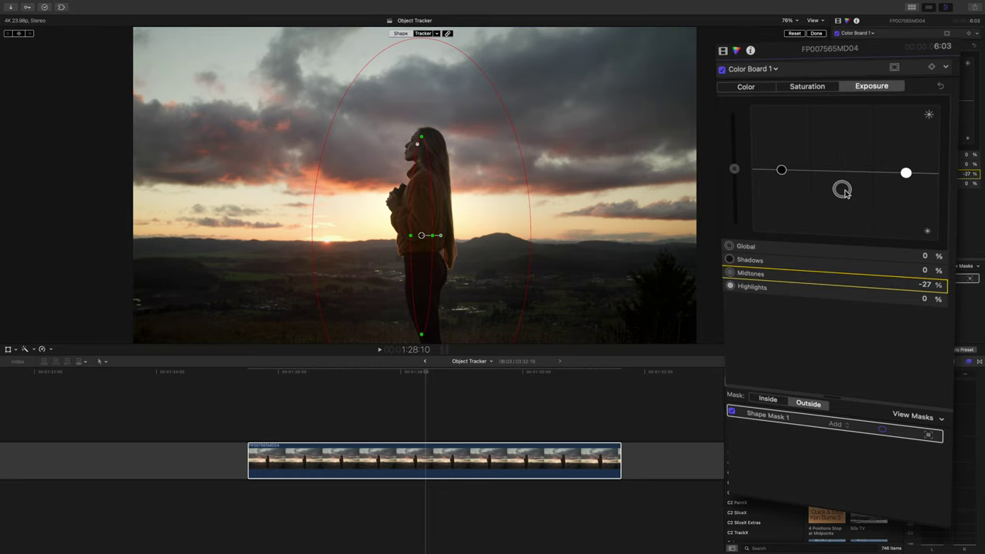
drag(838, 170, 844, 167)
click(779, 171)
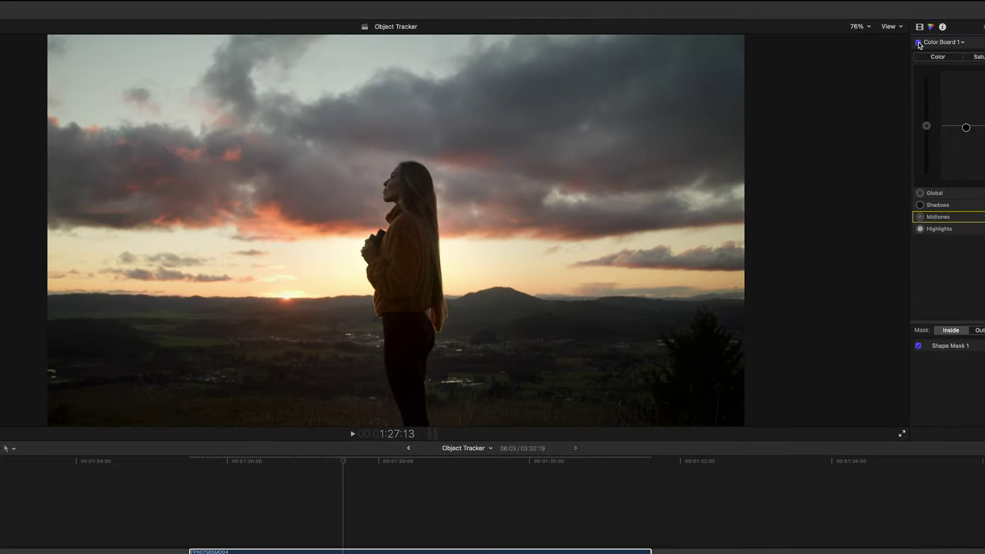
Play the clip while switching Color Board 1 off and on to compare the masked correction with the original
key(space)
click(918, 43)
click(918, 43)
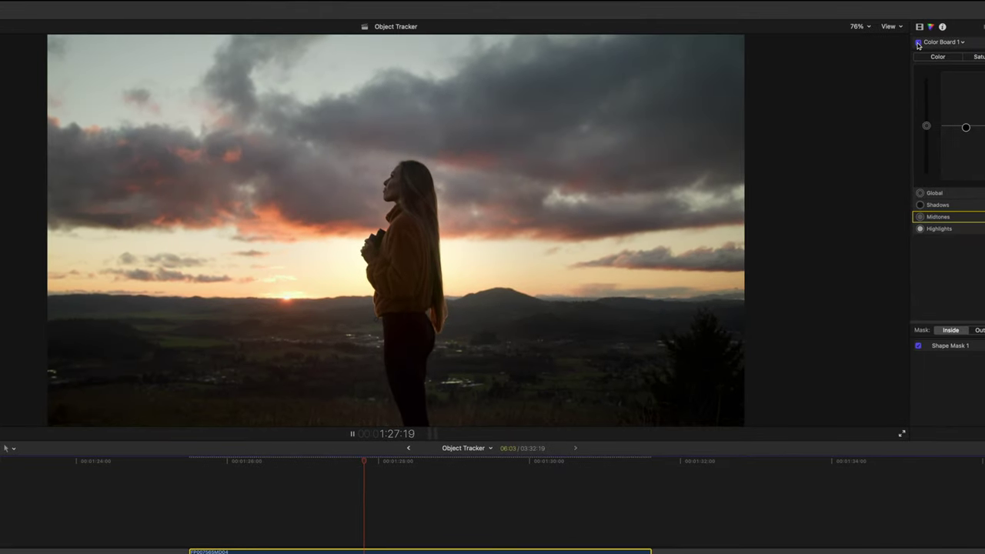
click(918, 43)
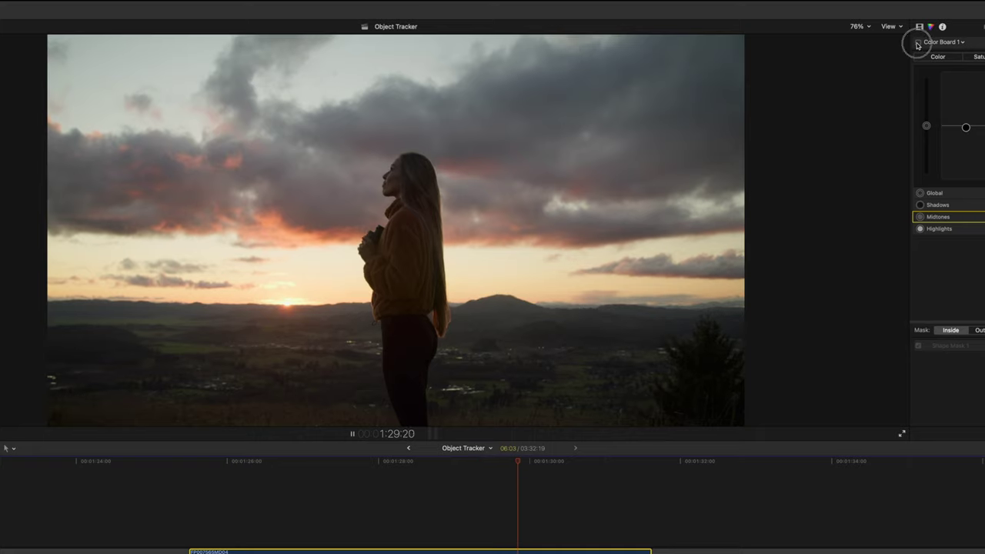
click(918, 43)
key(space)
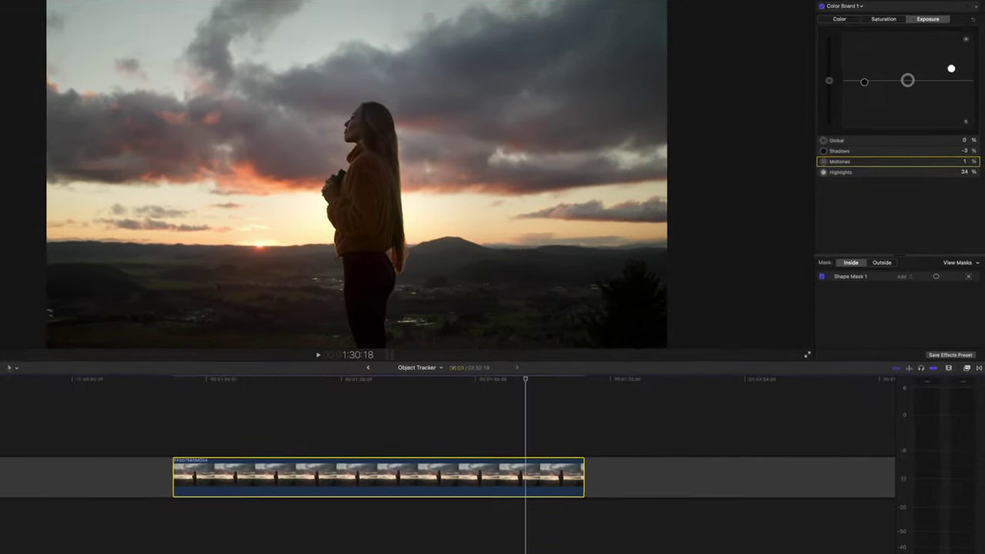
Rename the clip's Object Track tracker with a descriptive name beginning "Vignette Bod"
scroll(902, 188, down, 3)
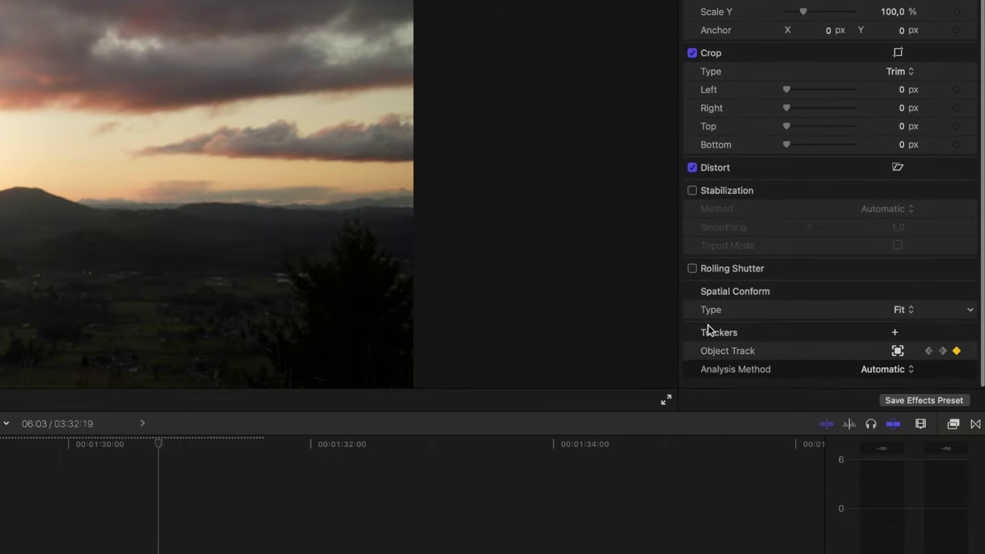
double_click(725, 351)
text(Vignette Tr)
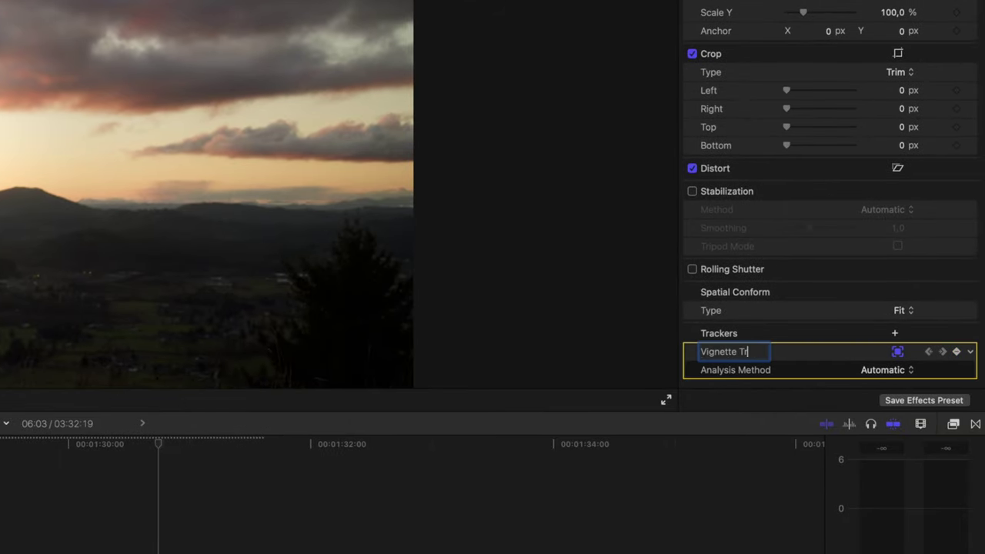
key(Return)
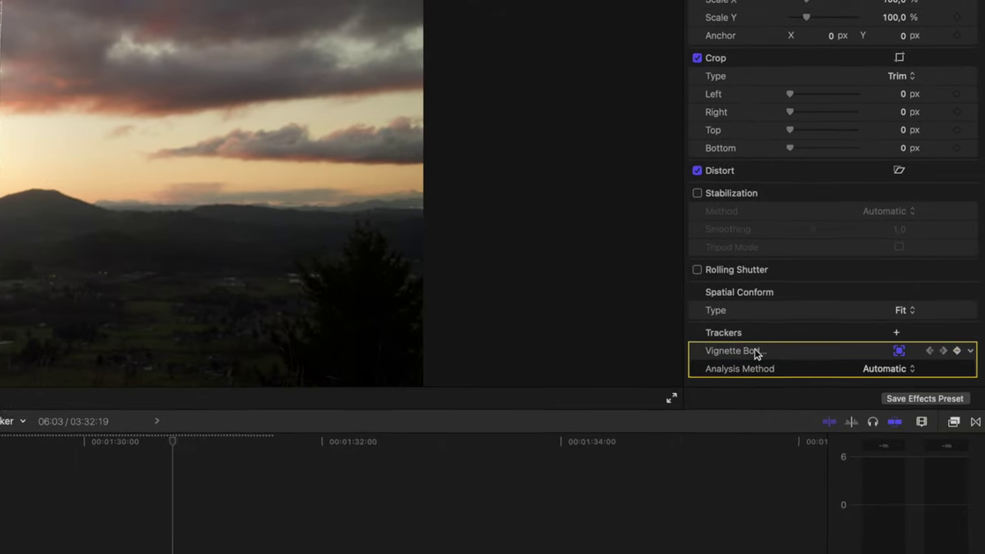